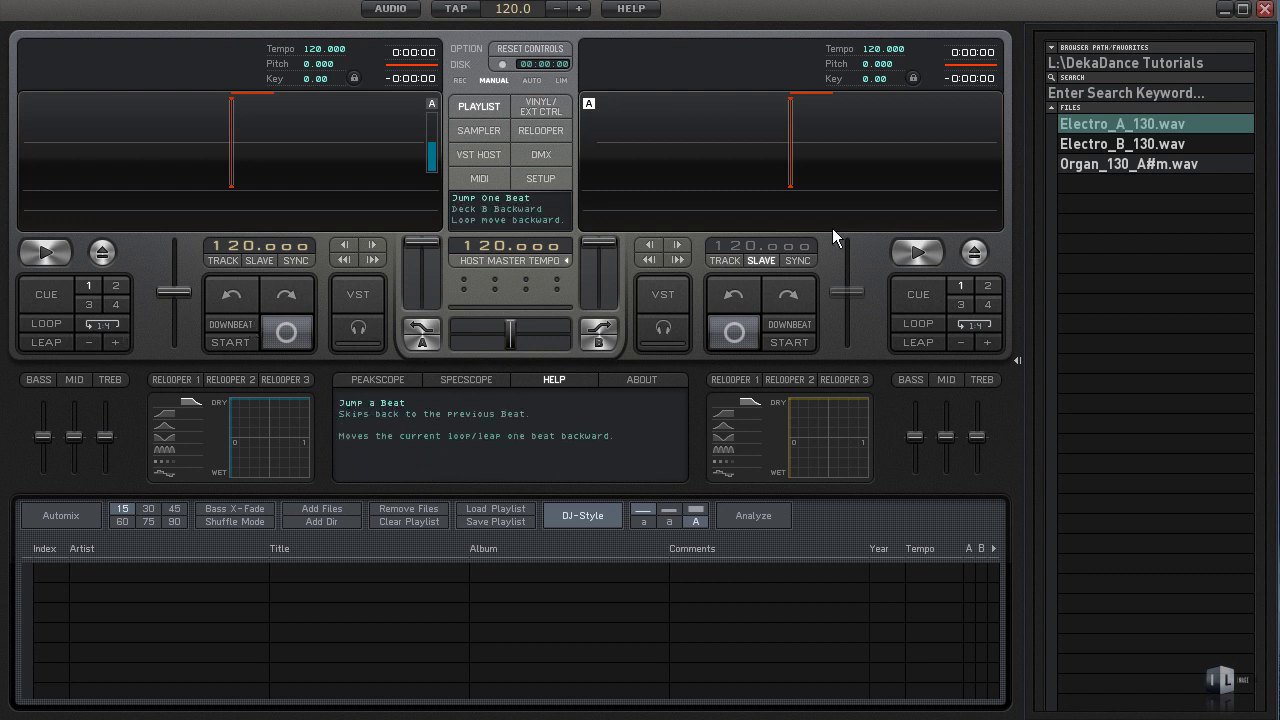
Step: Load Electro_A_130.wav from the file browser onto deck A
left_click_drag(1084, 128, 219, 142)
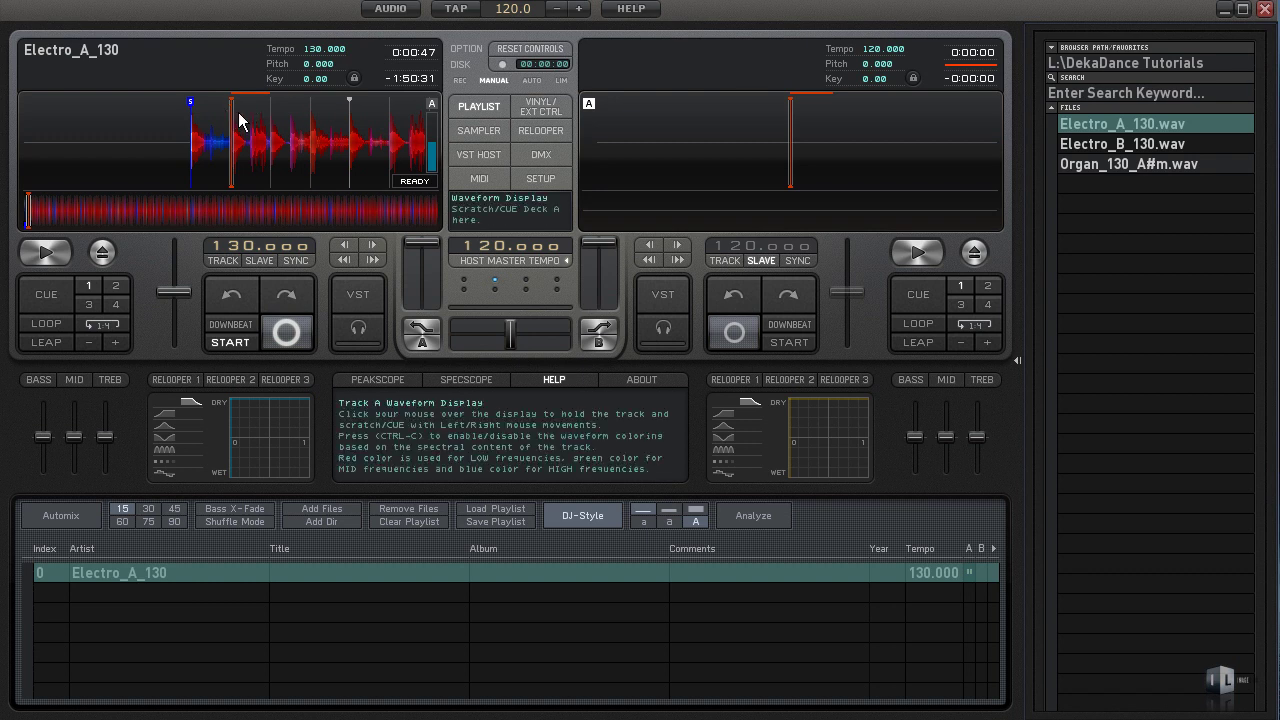
Step: Try deck A loop lengths of 1:8 and 1:1, finishing back at 1:4
left_click(94, 342)
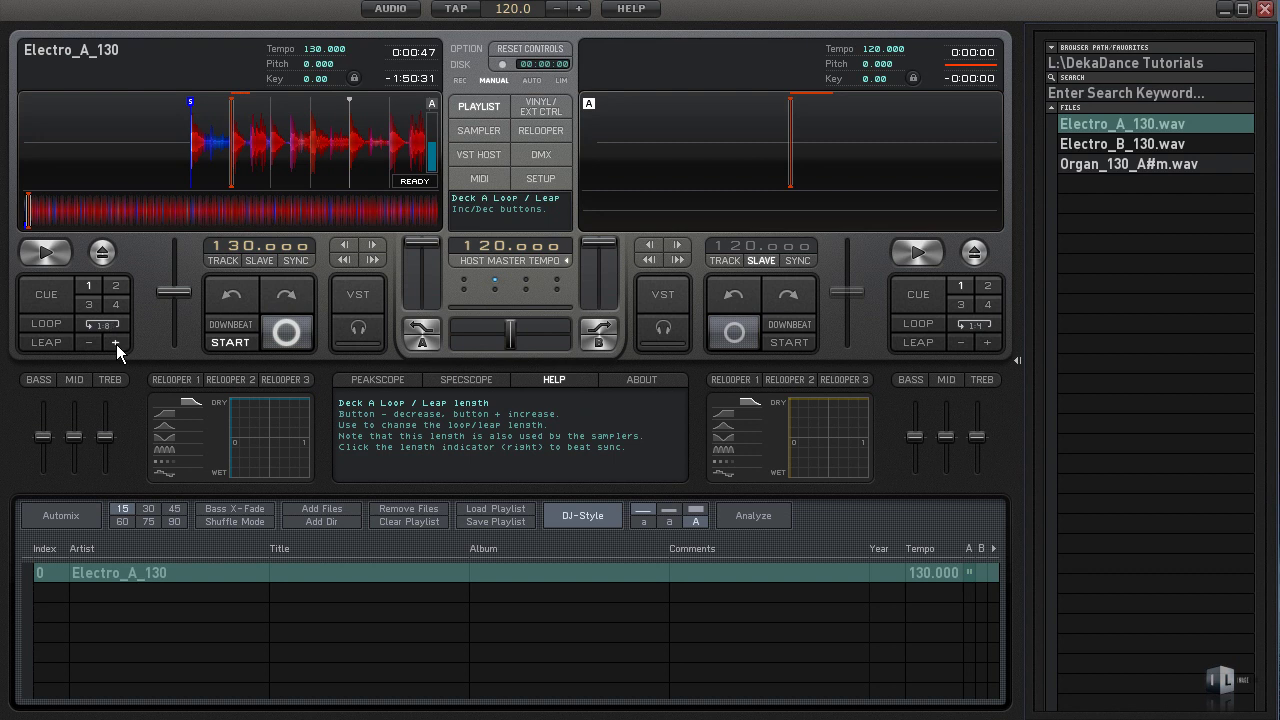
left_click(114, 342)
left_click(114, 342)
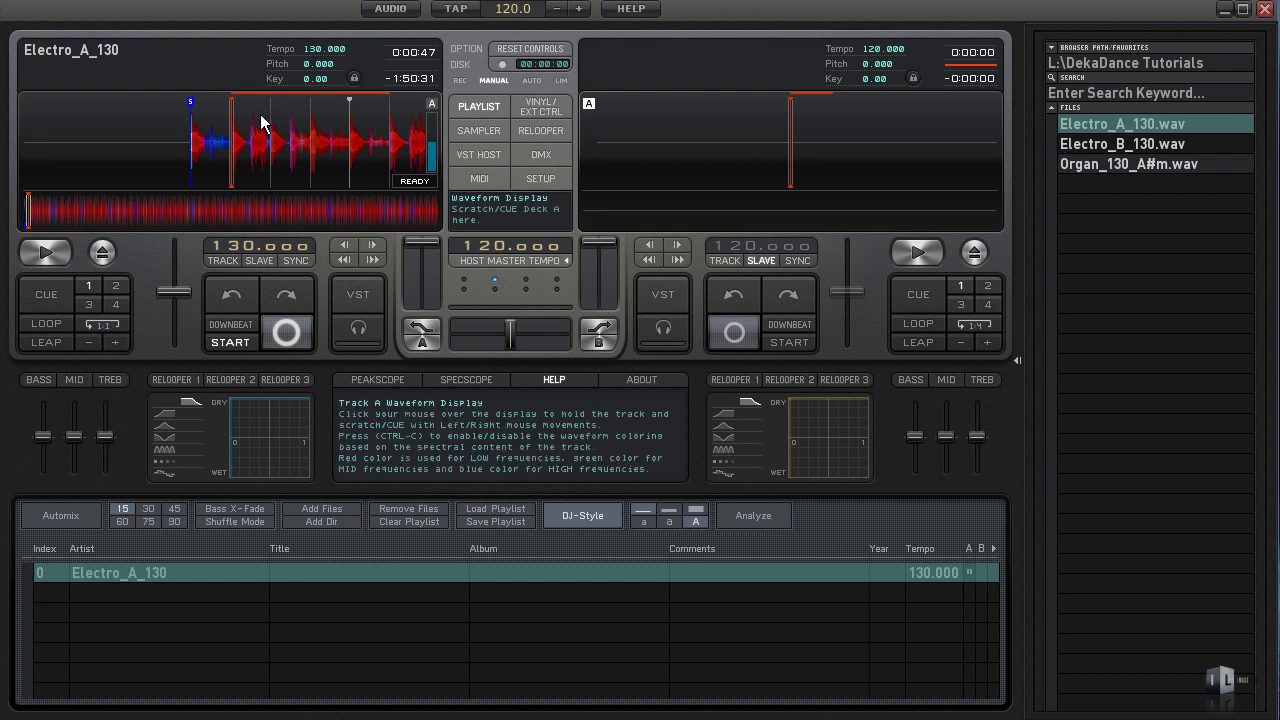
left_click(93, 342)
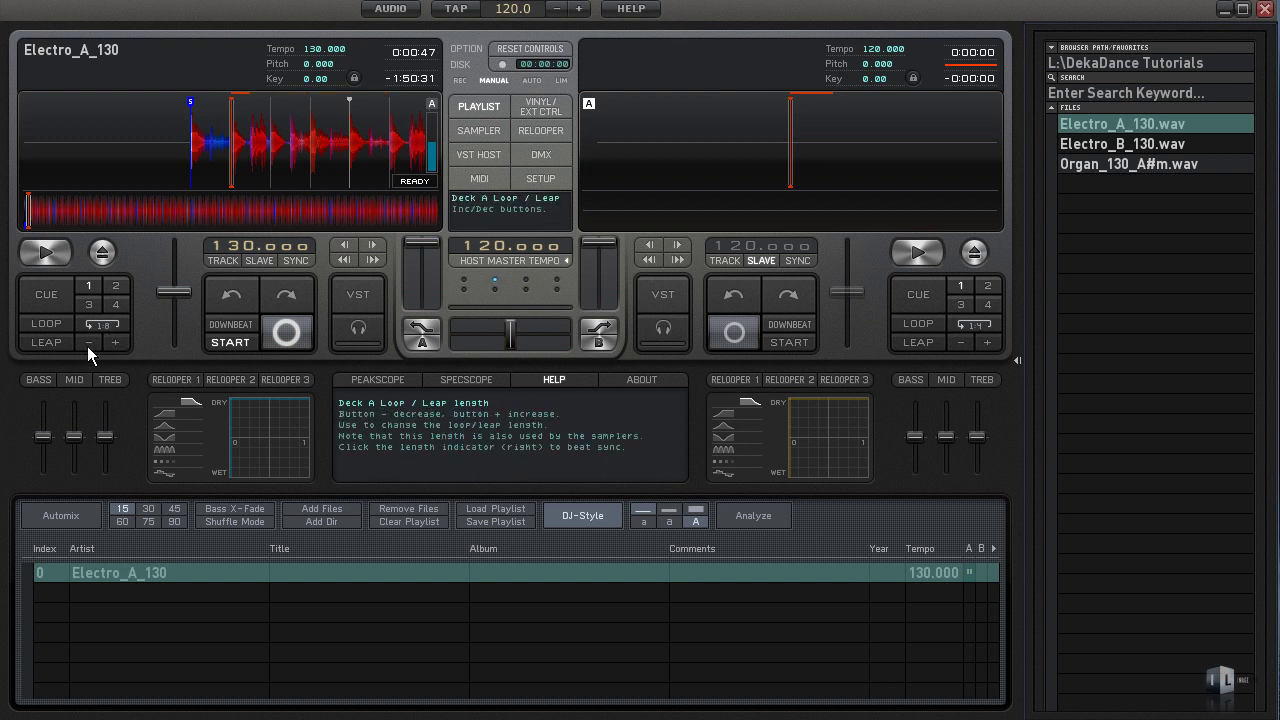
left_click(86, 343)
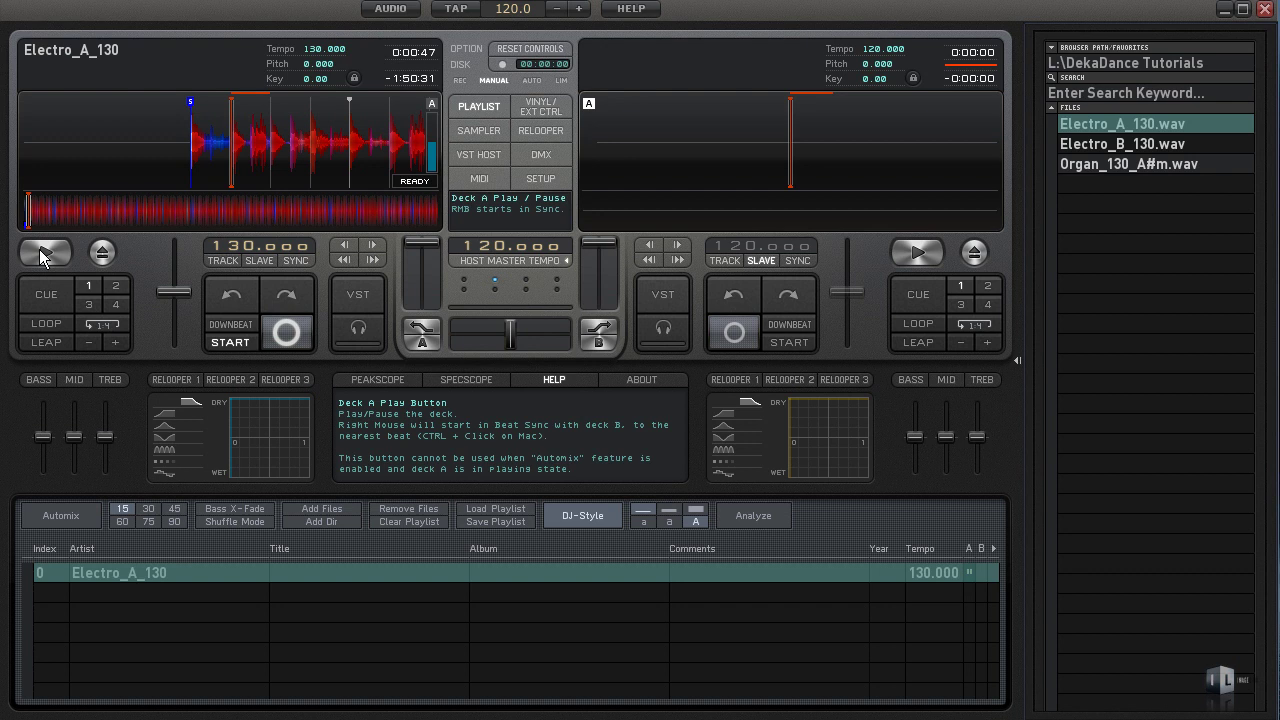
Step: Return deck A to its start cue and play it with the deck volume lowered to about a third
left_click(46, 292)
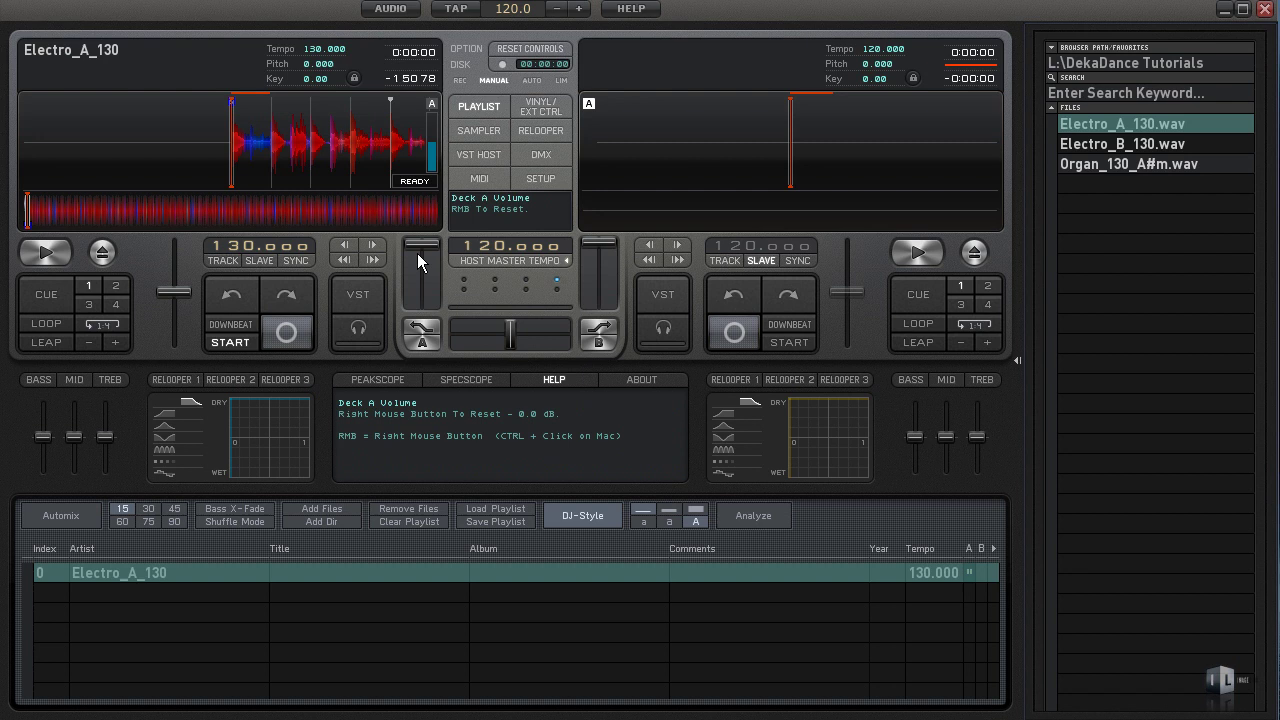
left_click_drag(414, 283, 416, 281)
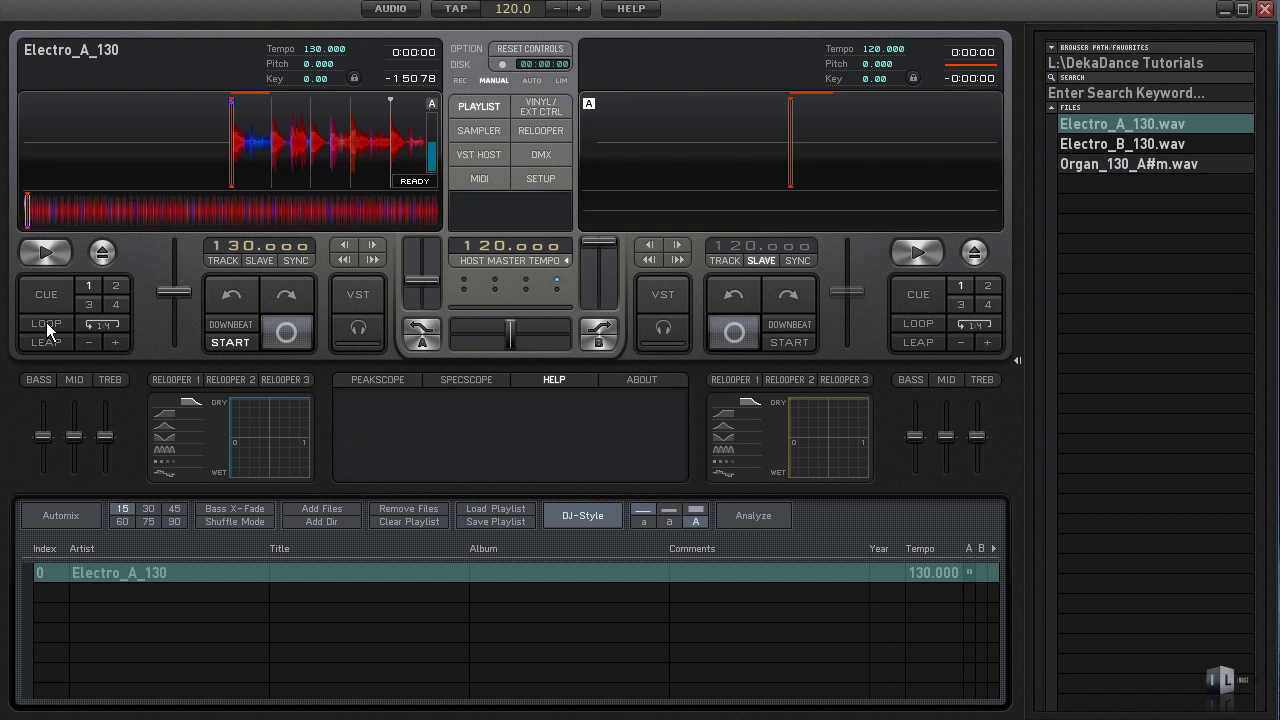
key("space")
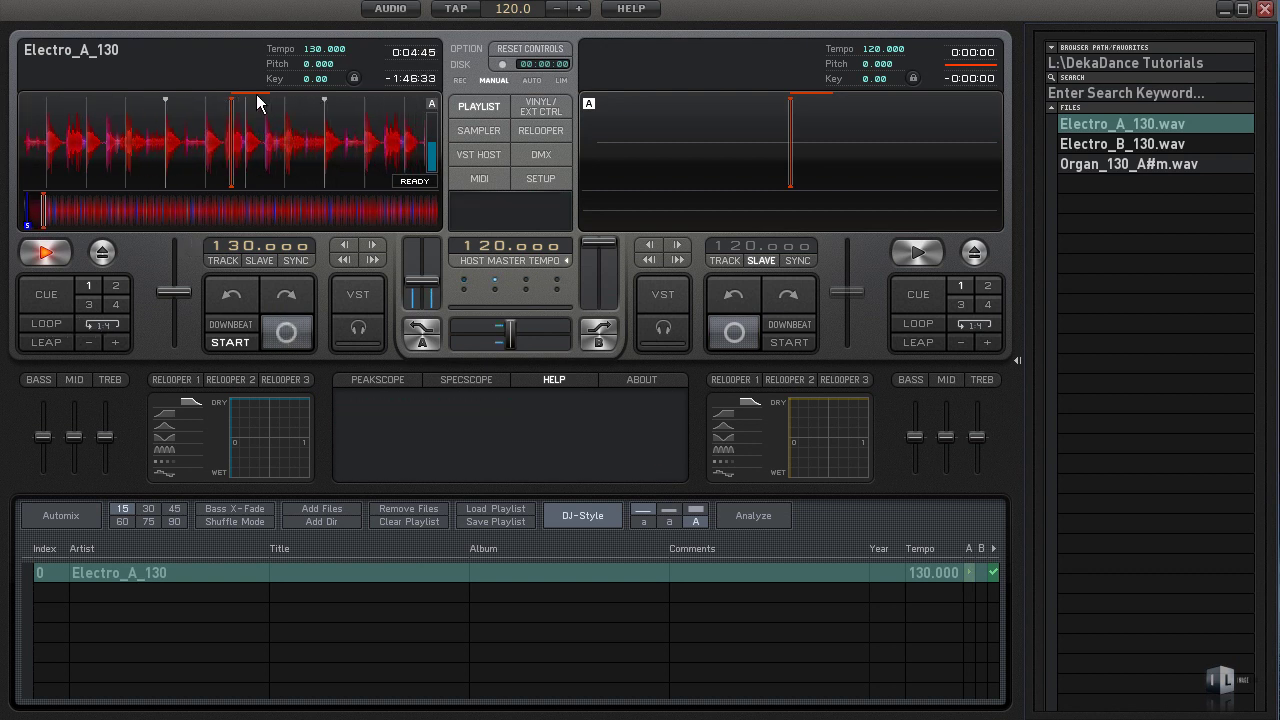
Step: Engage and release the 1:4 loop on deck A twice while the track plays
left_click(50, 325)
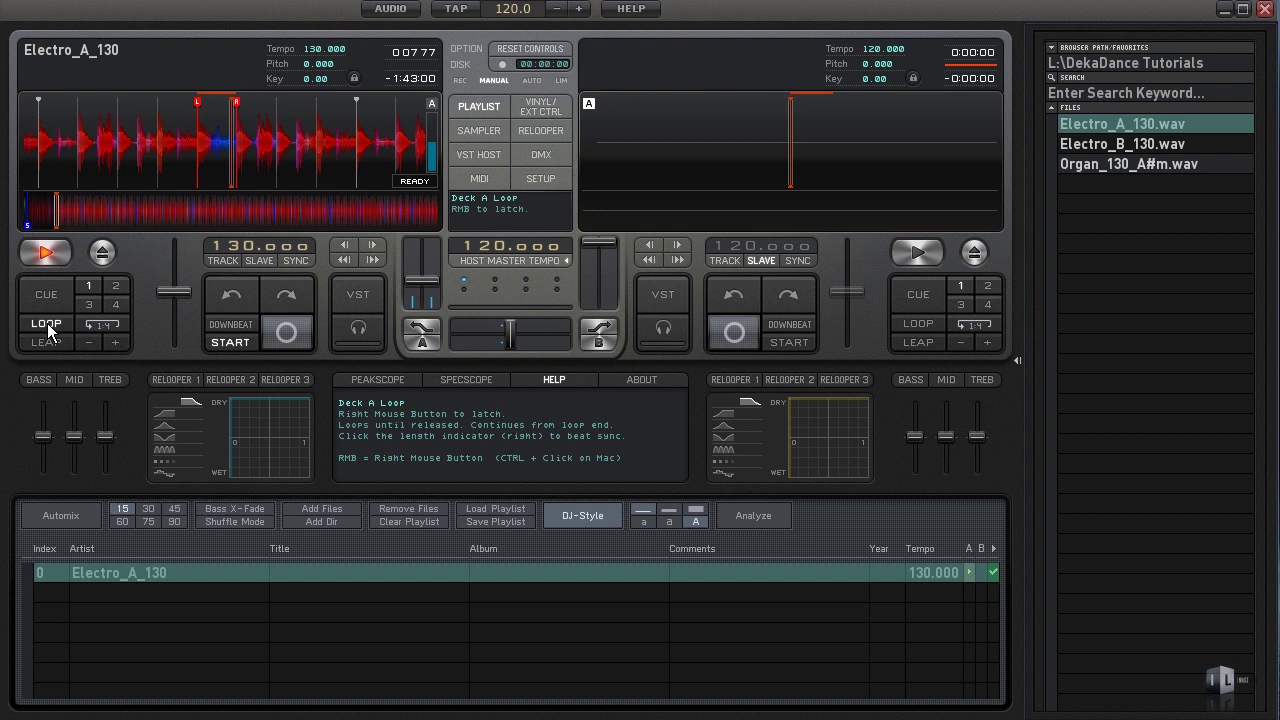
left_click(48, 325)
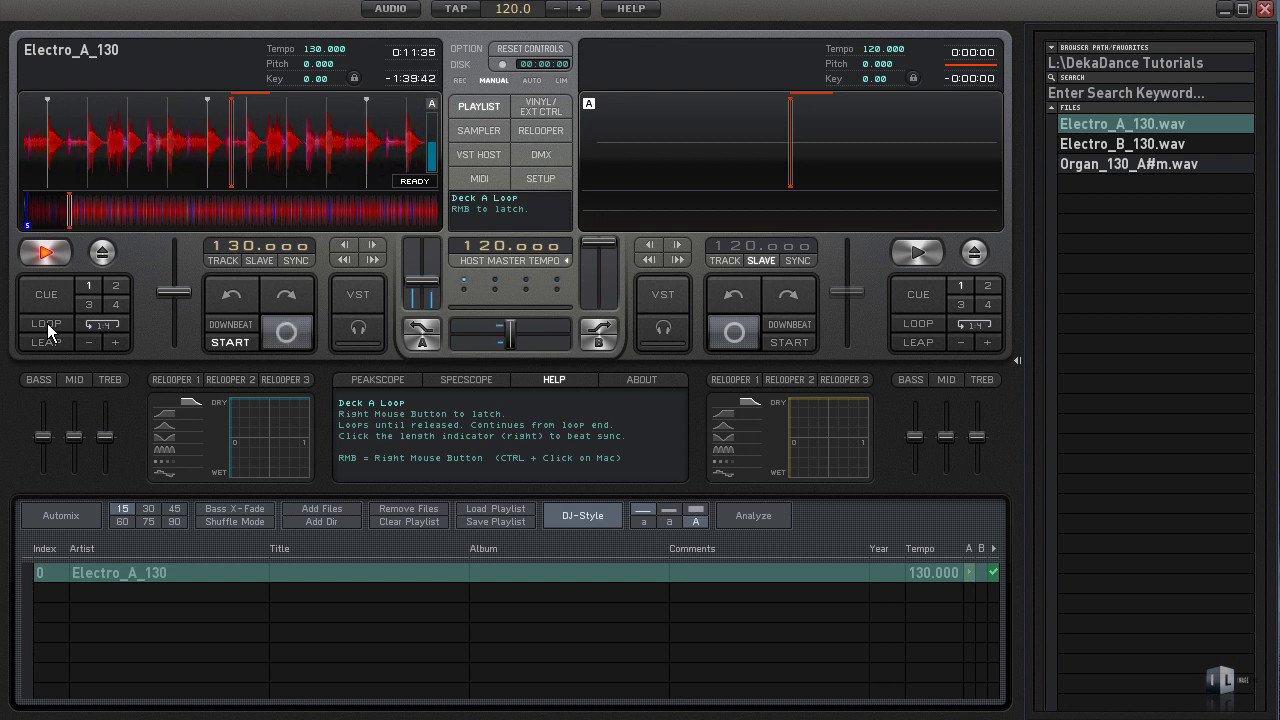
left_click(48, 325)
left_click(48, 325)
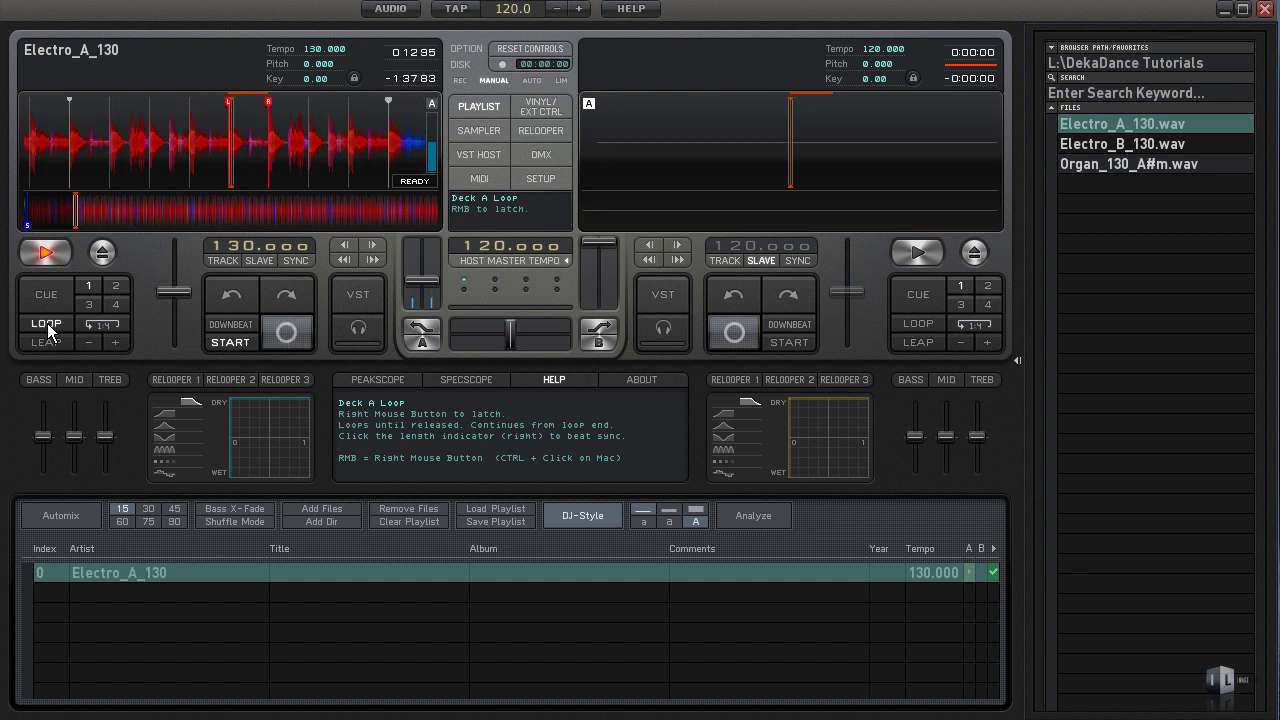
left_click(48, 326)
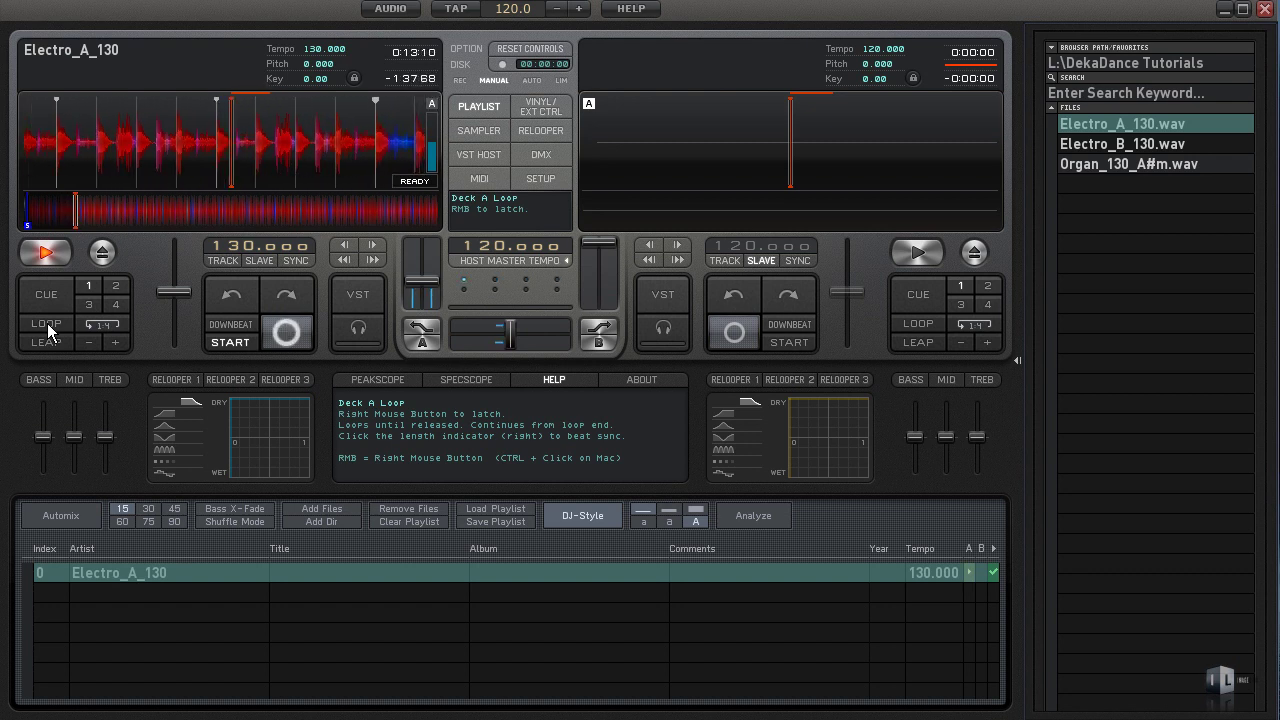
Step: Shorten deck A's loop length to 1:16 and engage the loop during playback
left_click(89, 342)
left_click(89, 342)
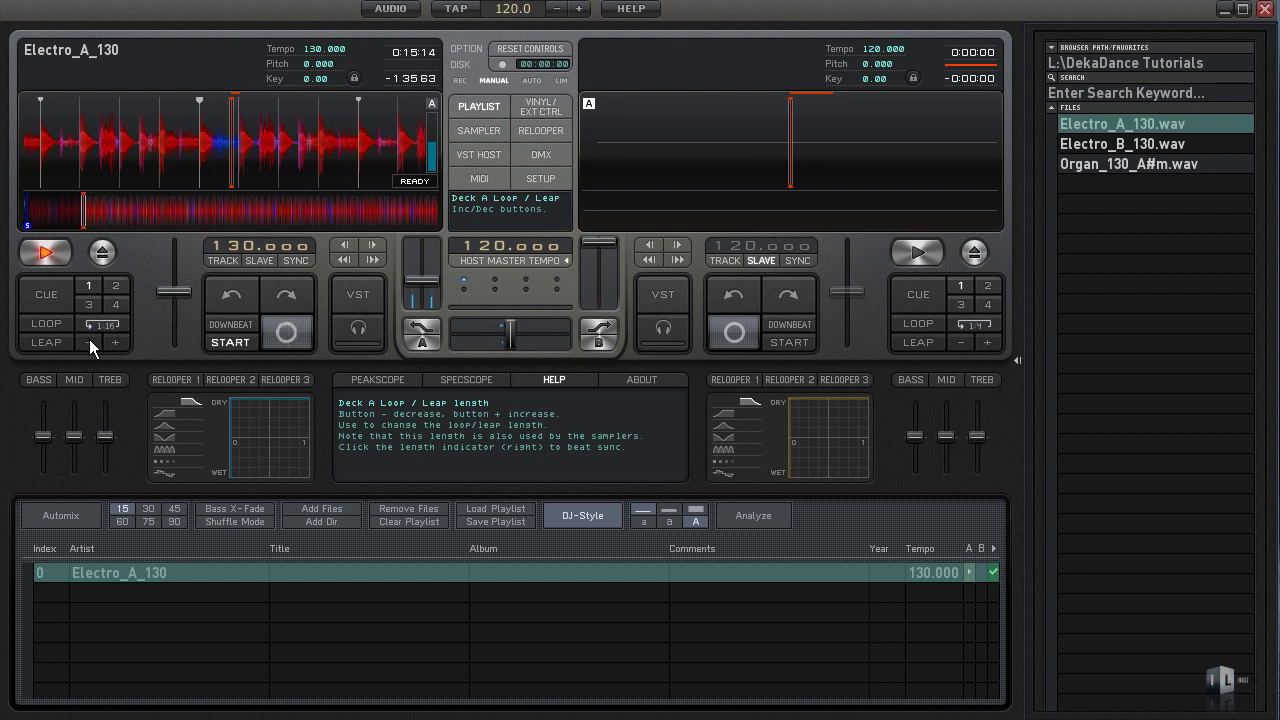
left_click(47, 326)
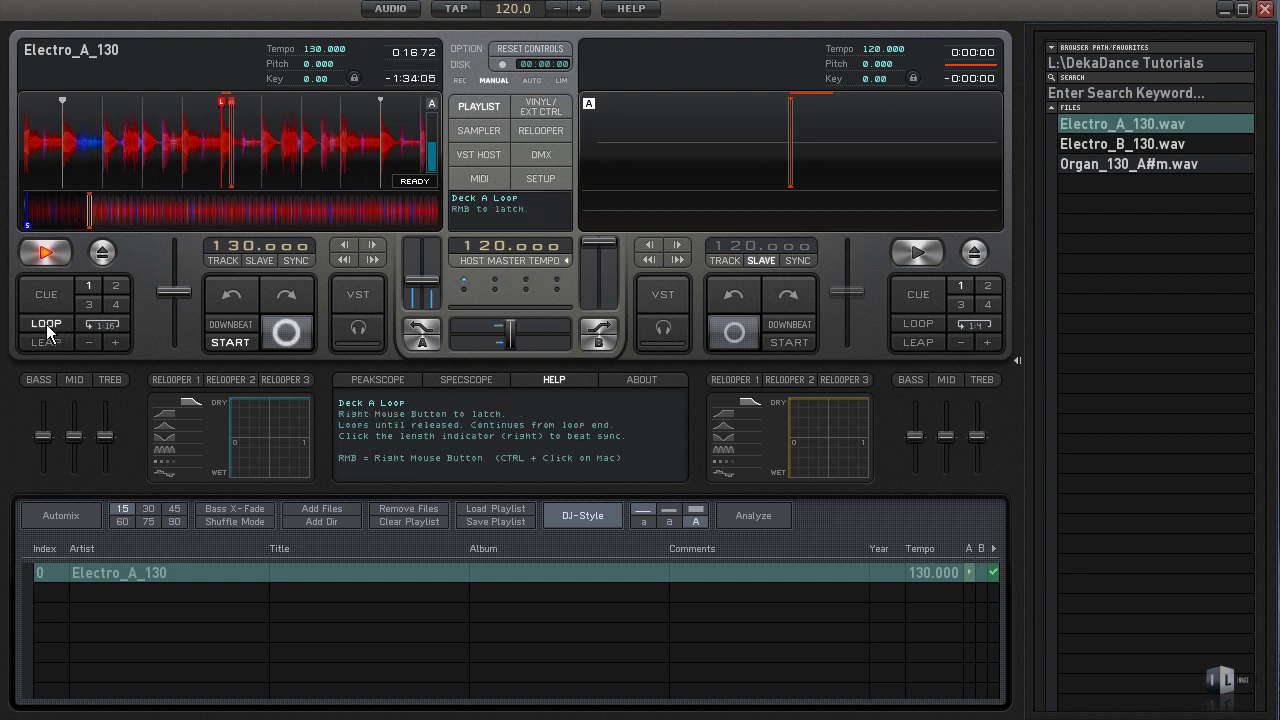
Step: Lengthen deck A's loop to 1:2, then engage and release it during playback
left_click(108, 340)
left_click(105, 339)
left_click(112, 341)
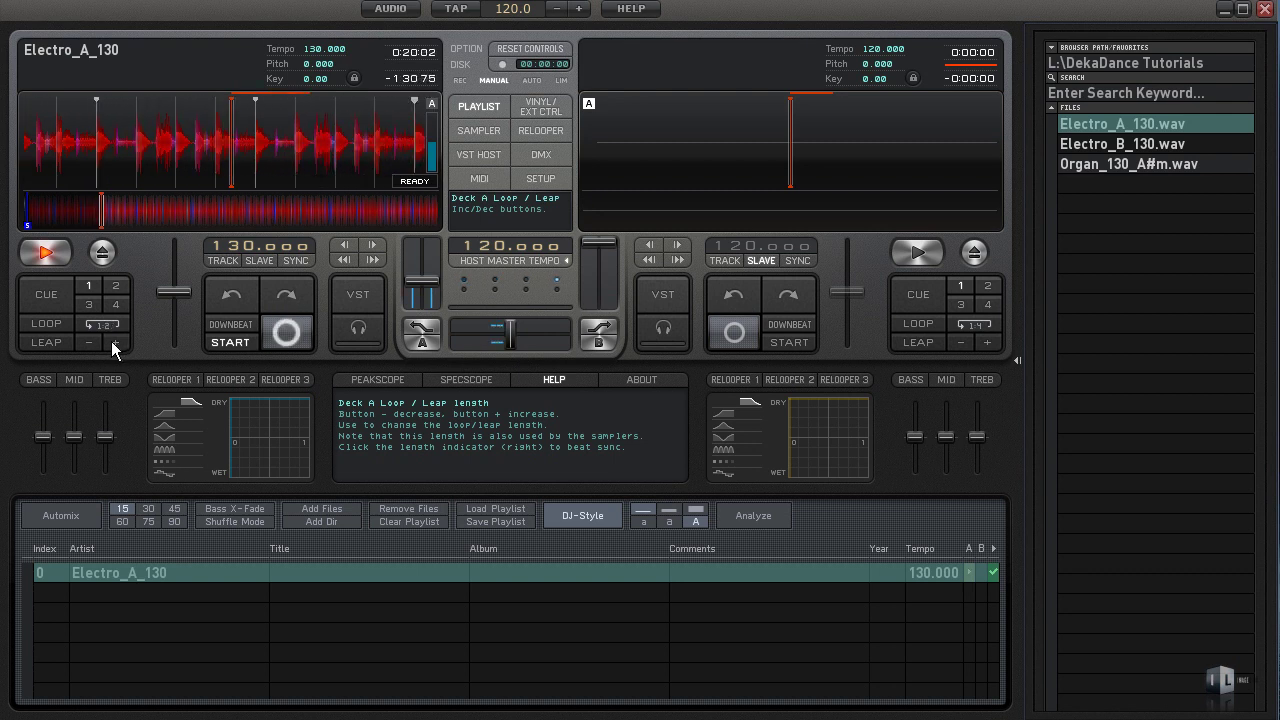
left_click(48, 323)
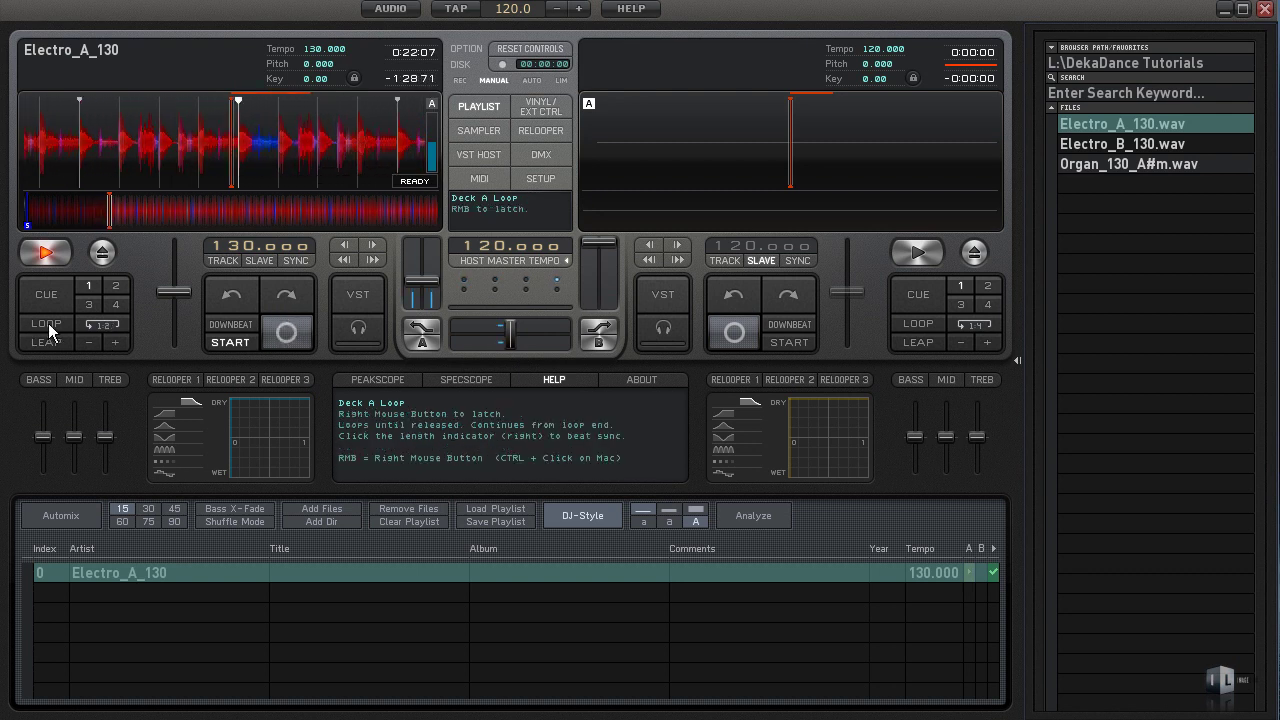
left_click(48, 323)
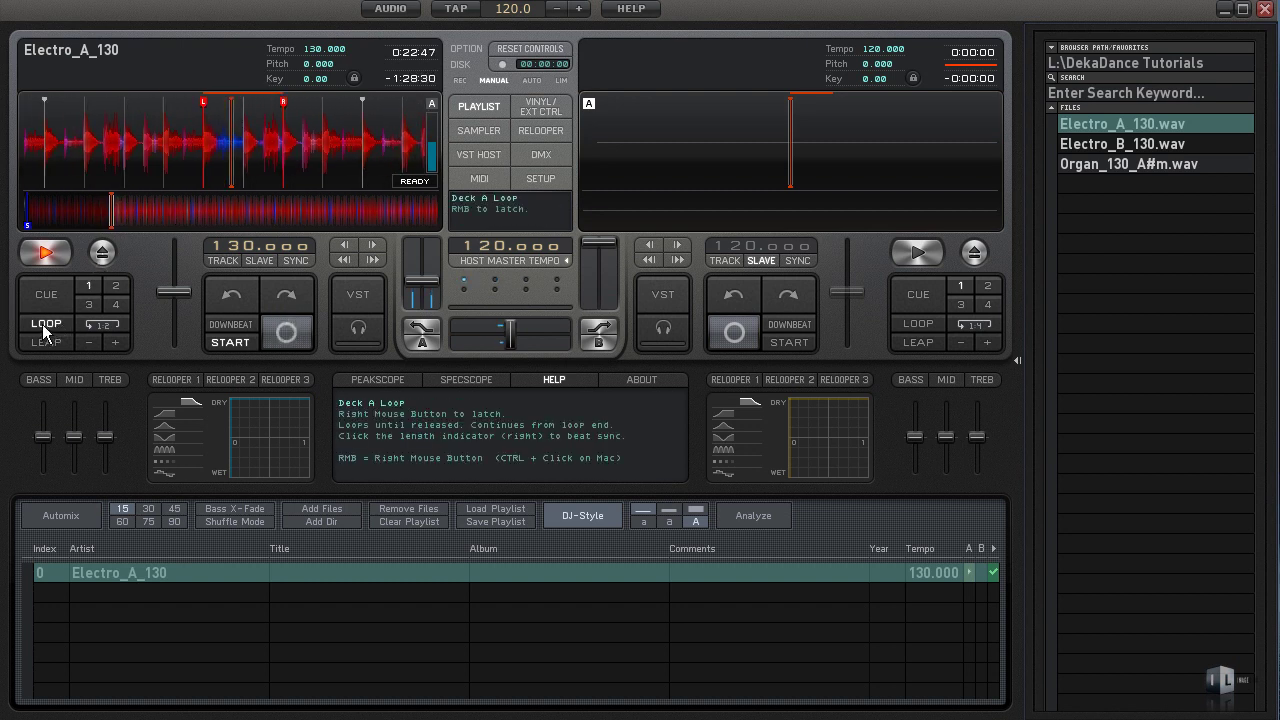
left_click(43, 324)
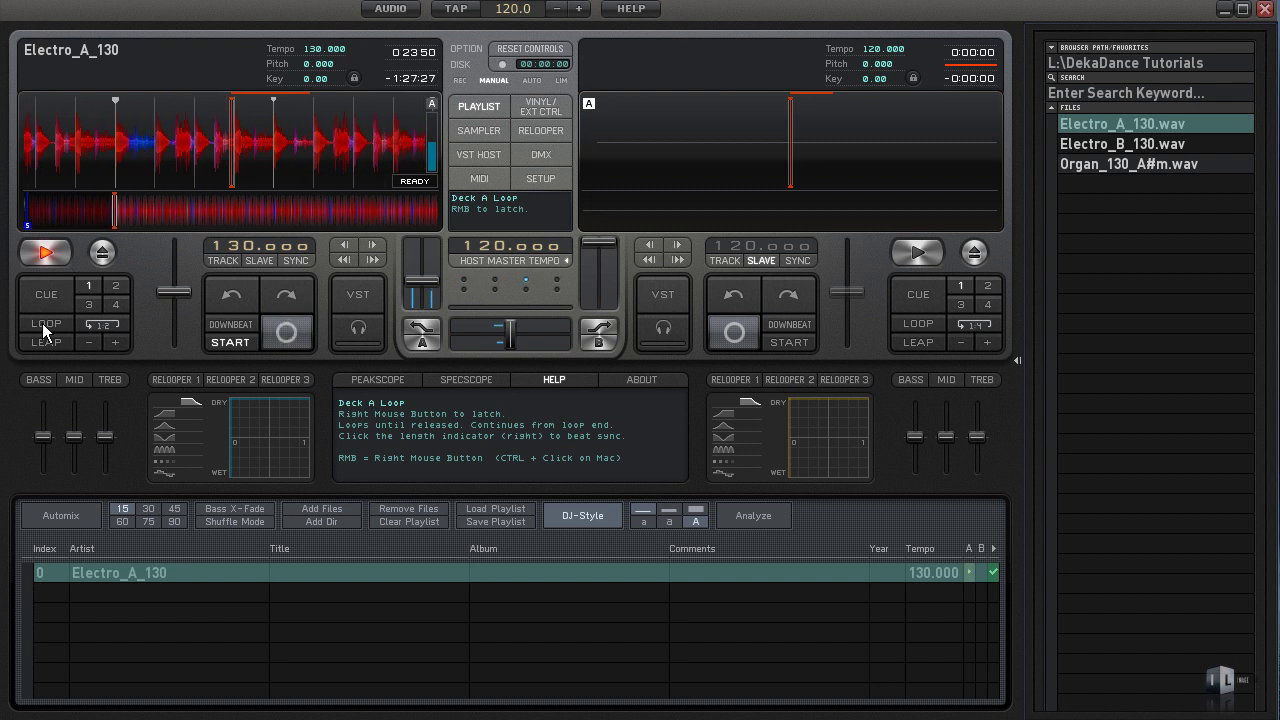
Step: Pause and resume deck A, then engage the 1:2 loop without beat sync
left_click(43, 257)
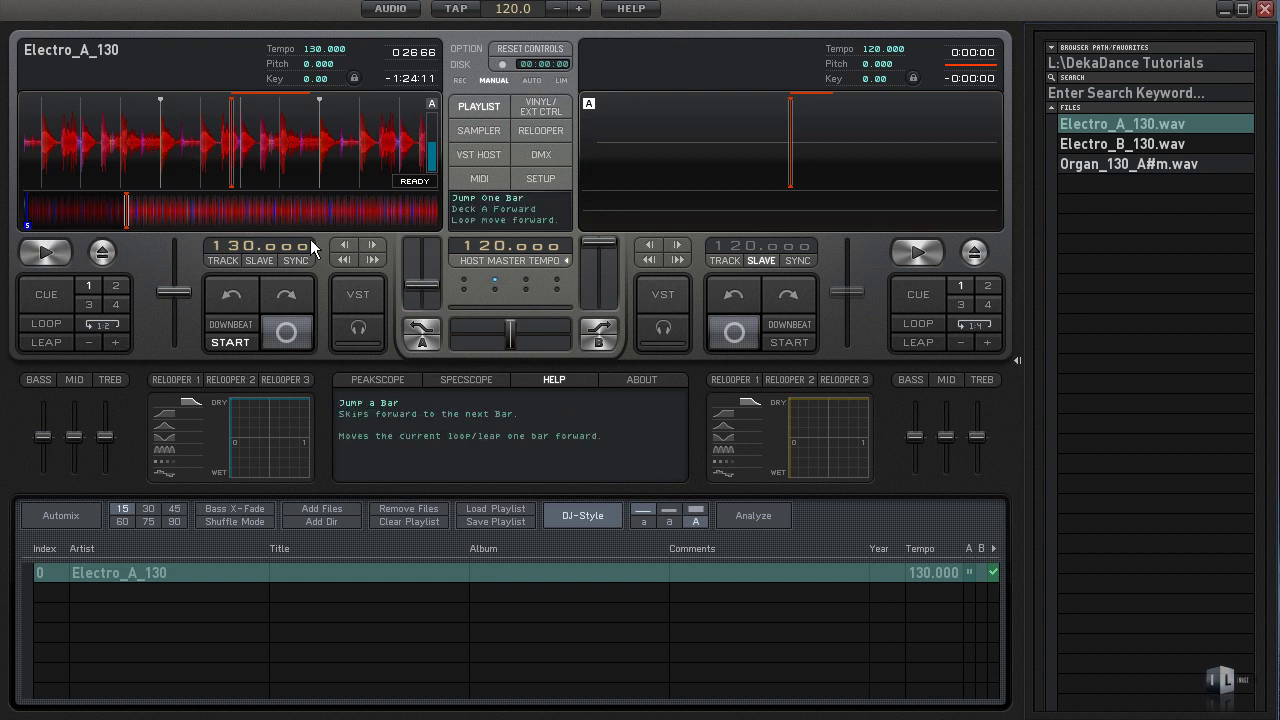
left_click(44, 253)
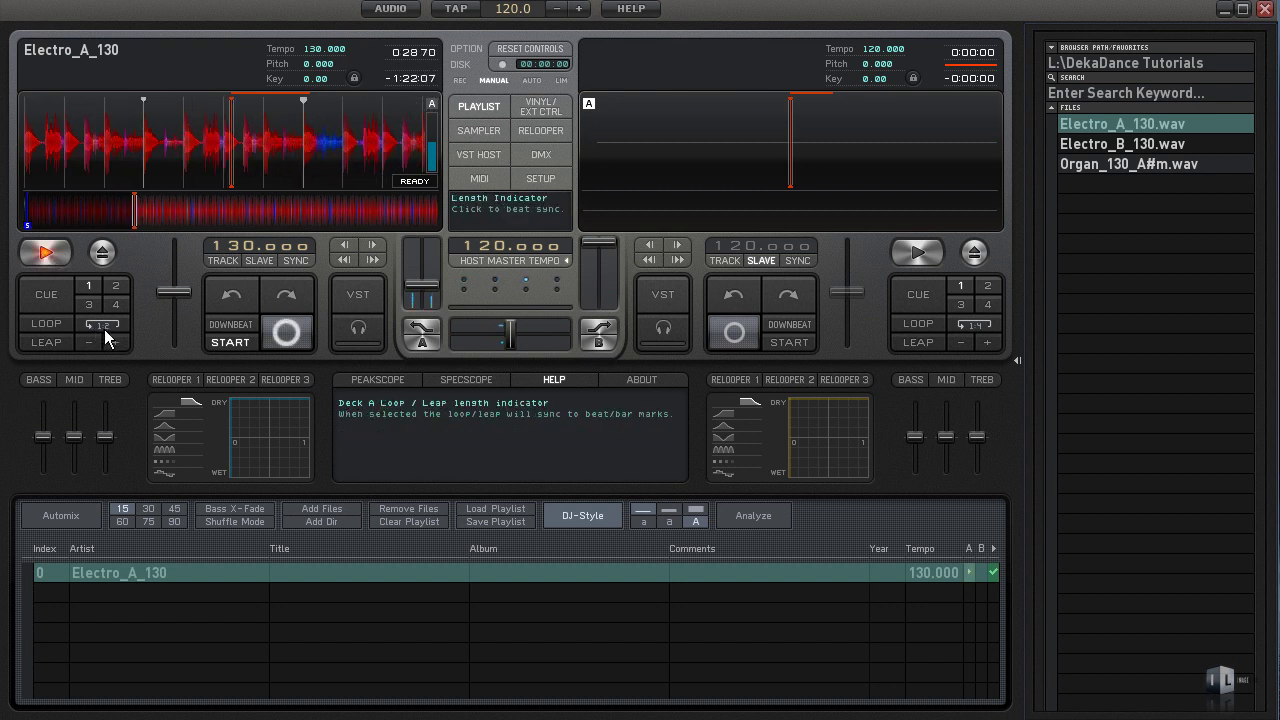
left_click(45, 326)
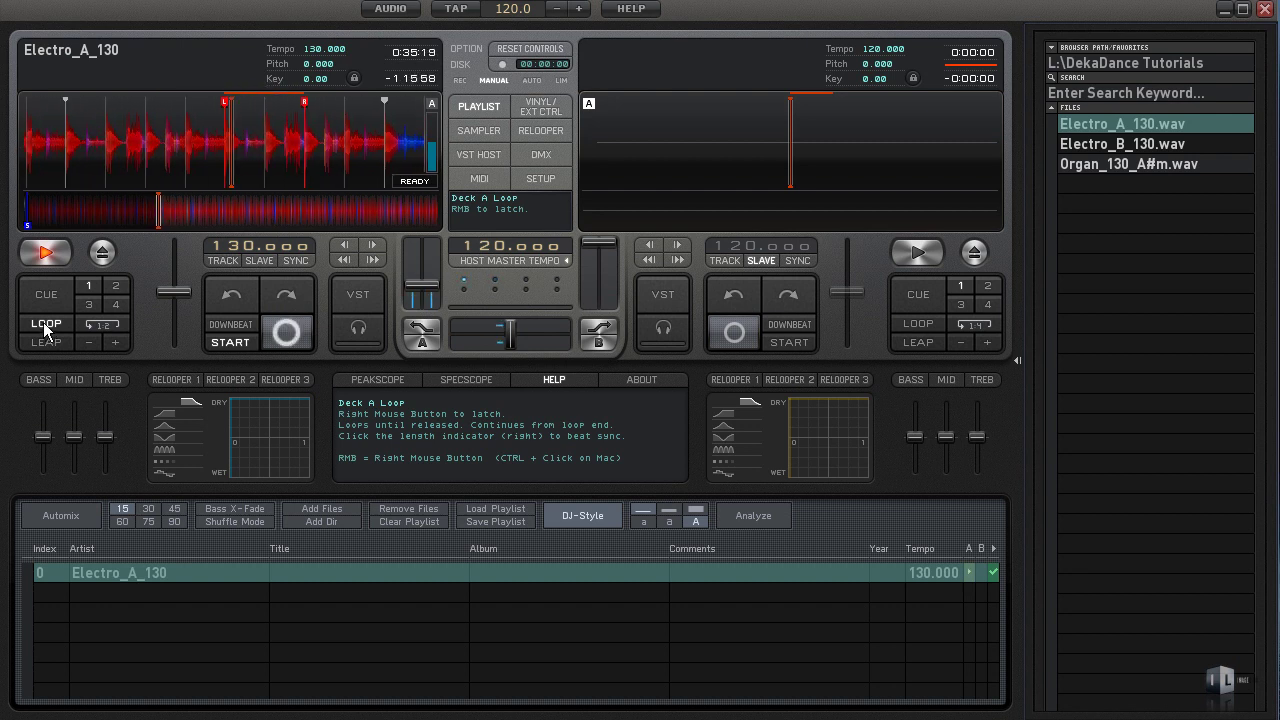
Step: Pause deck A and scrub its waveform forward to about 0:37:14
left_click(45, 253)
left_click_drag(151, 126, 133, 126)
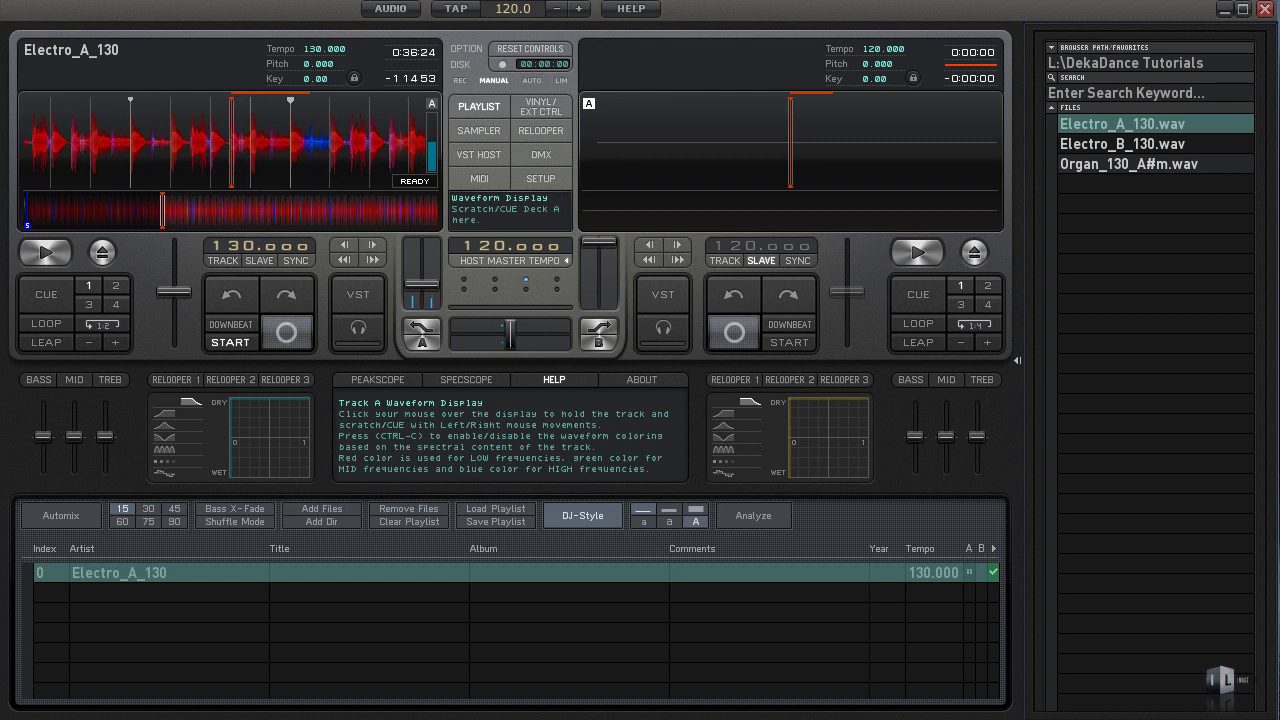
left_click_drag(364, 131, 362, 131)
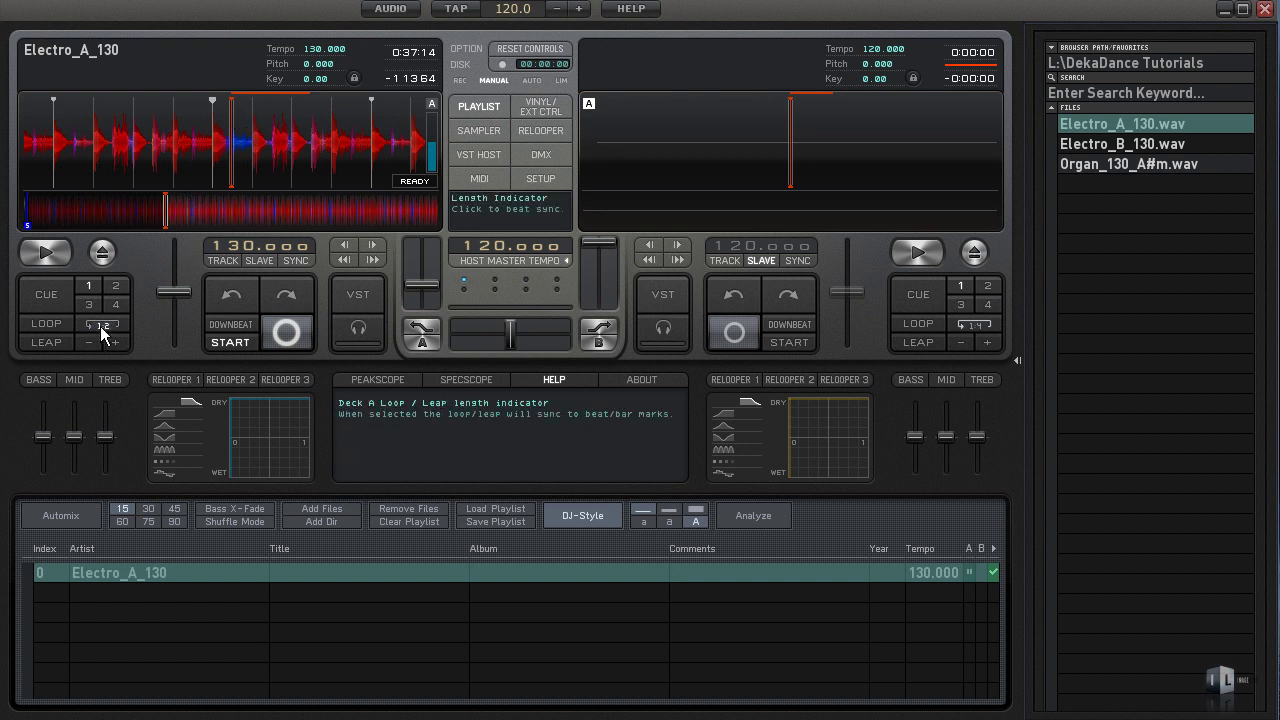
Step: Resume deck A with loop beat sync enabled, then engage and release the synced 1:2 loop
left_click(47, 324)
key("space")
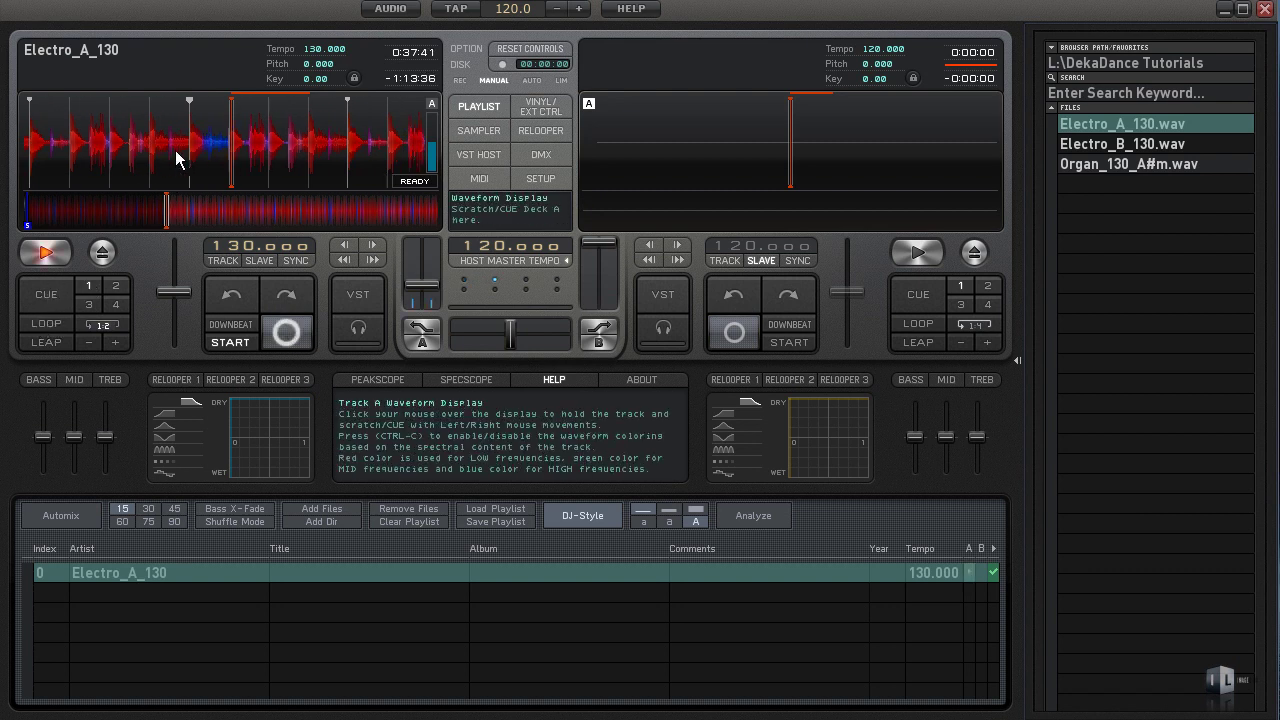
left_click(41, 322)
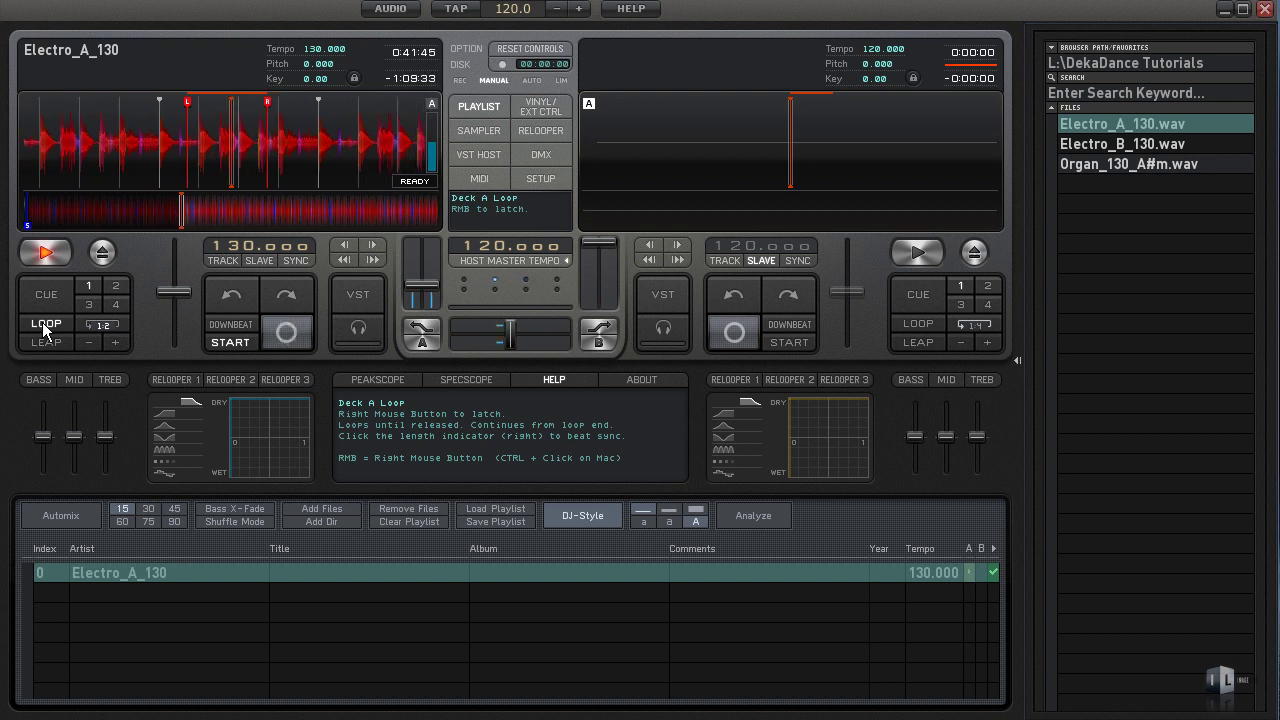
left_click(43, 326)
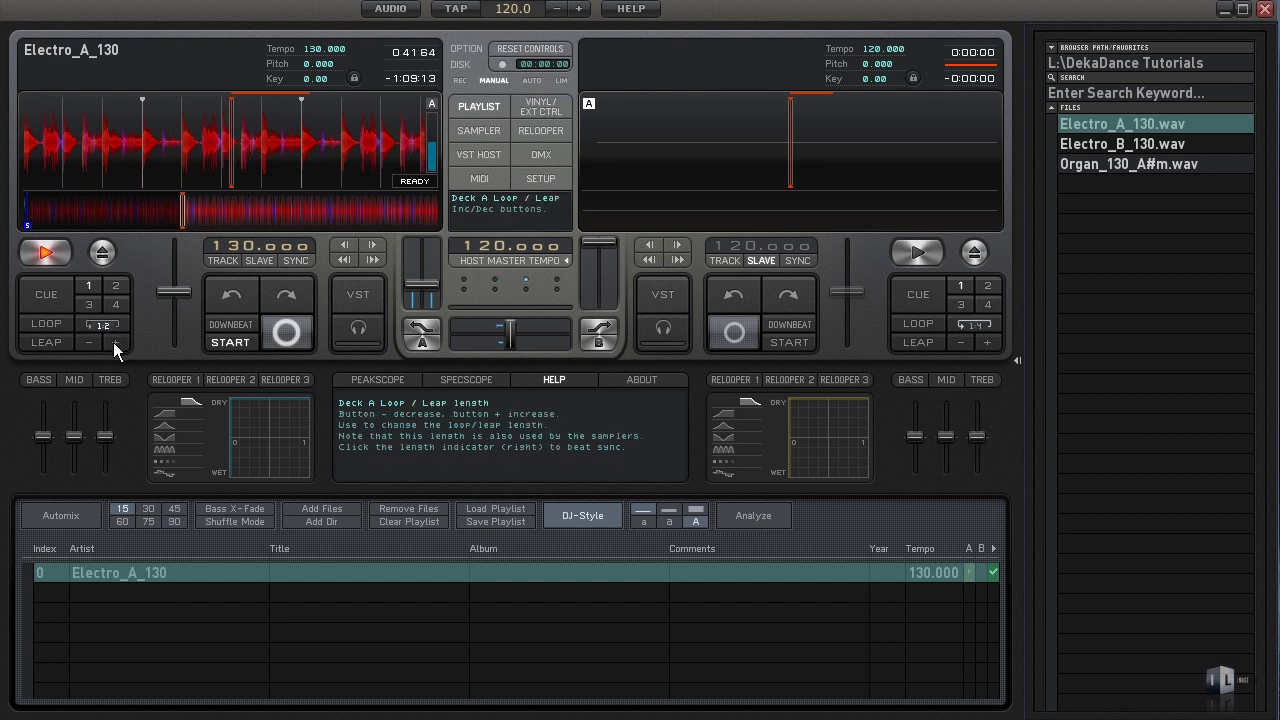
Step: Increase deck A's loop length to 1:1, then engage and release the beat-synced loop
left_click(115, 342)
left_click(115, 342)
left_click(115, 342)
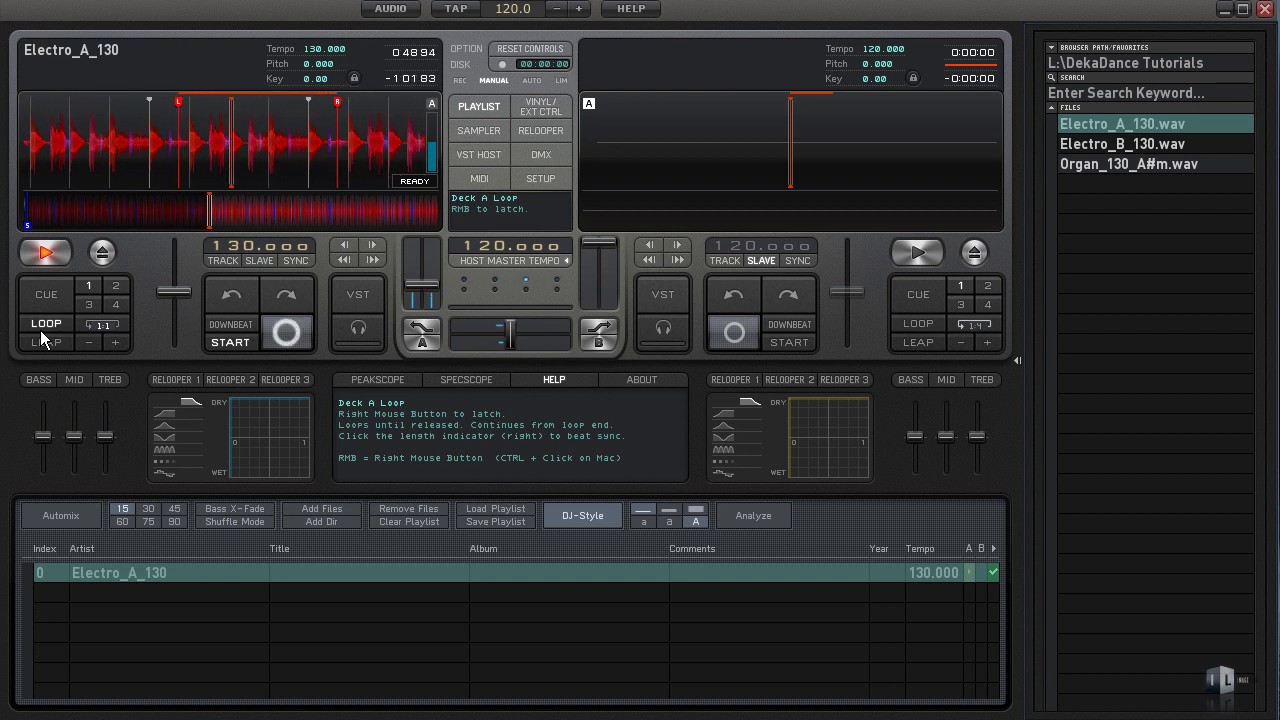
left_click(40, 330)
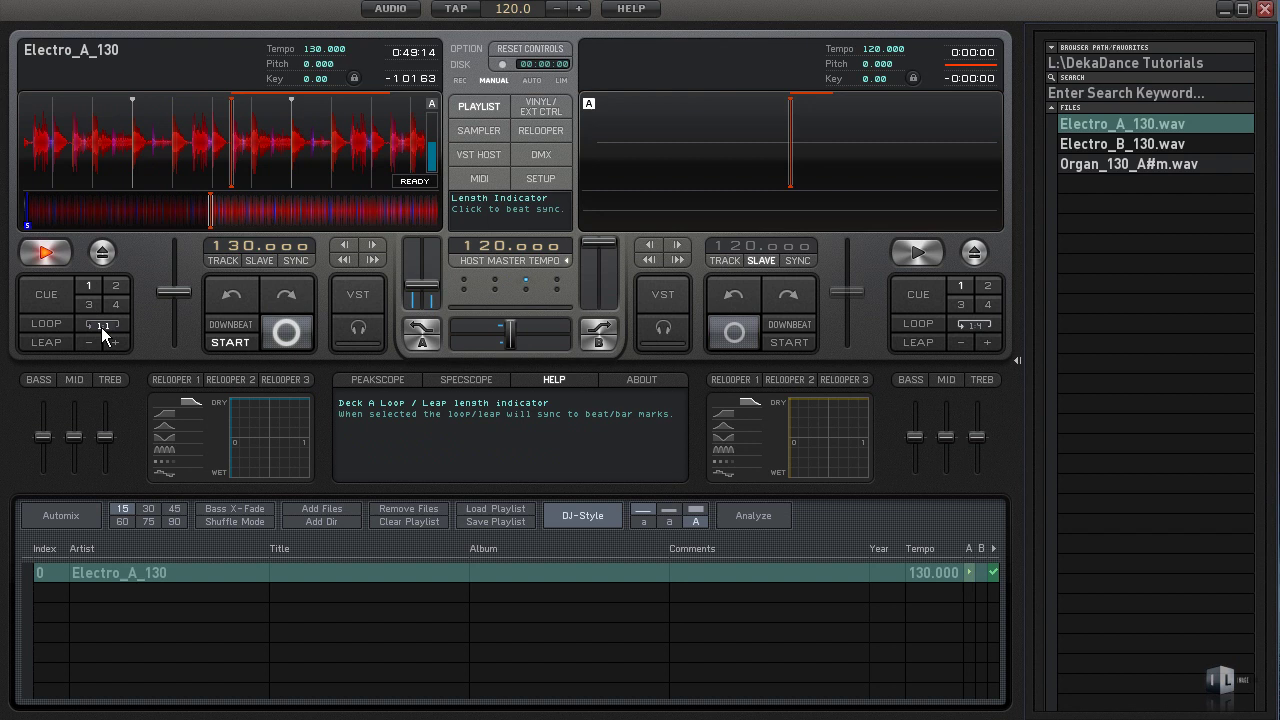
Step: Engage deck A's 1:1 loop with beat sync disabled, then pause the deck
left_click(47, 324)
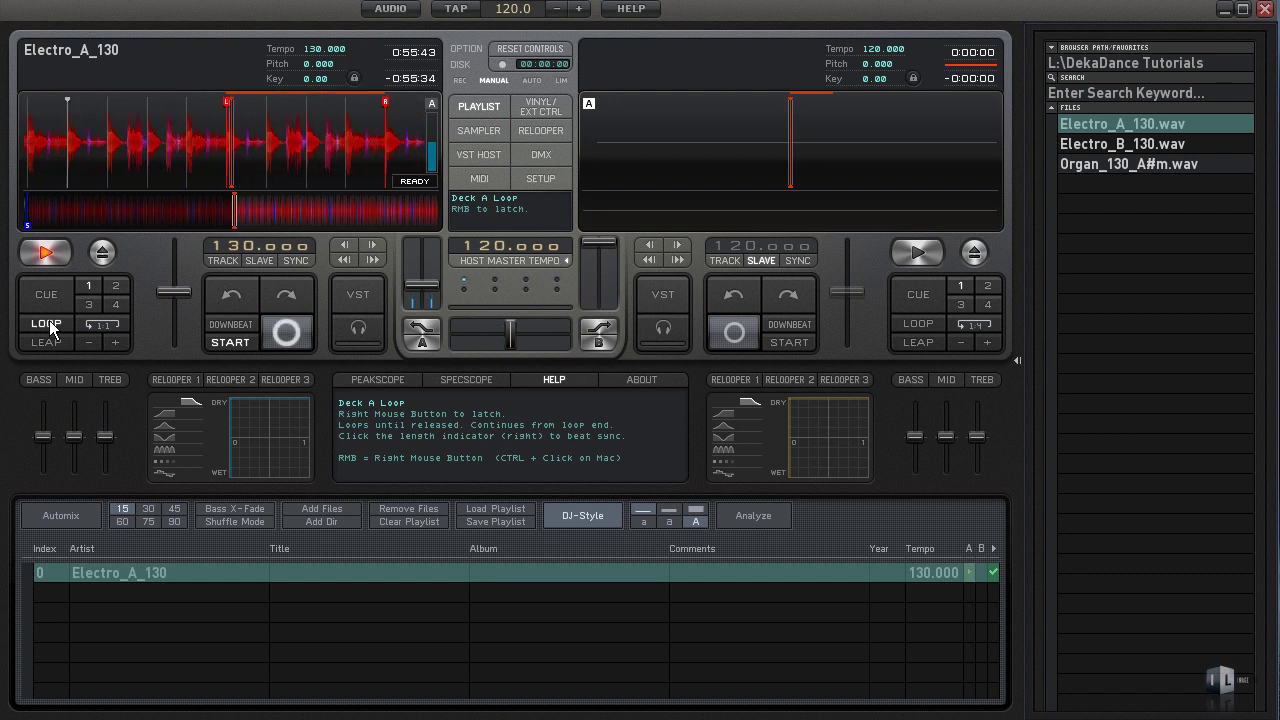
left_click(44, 254)
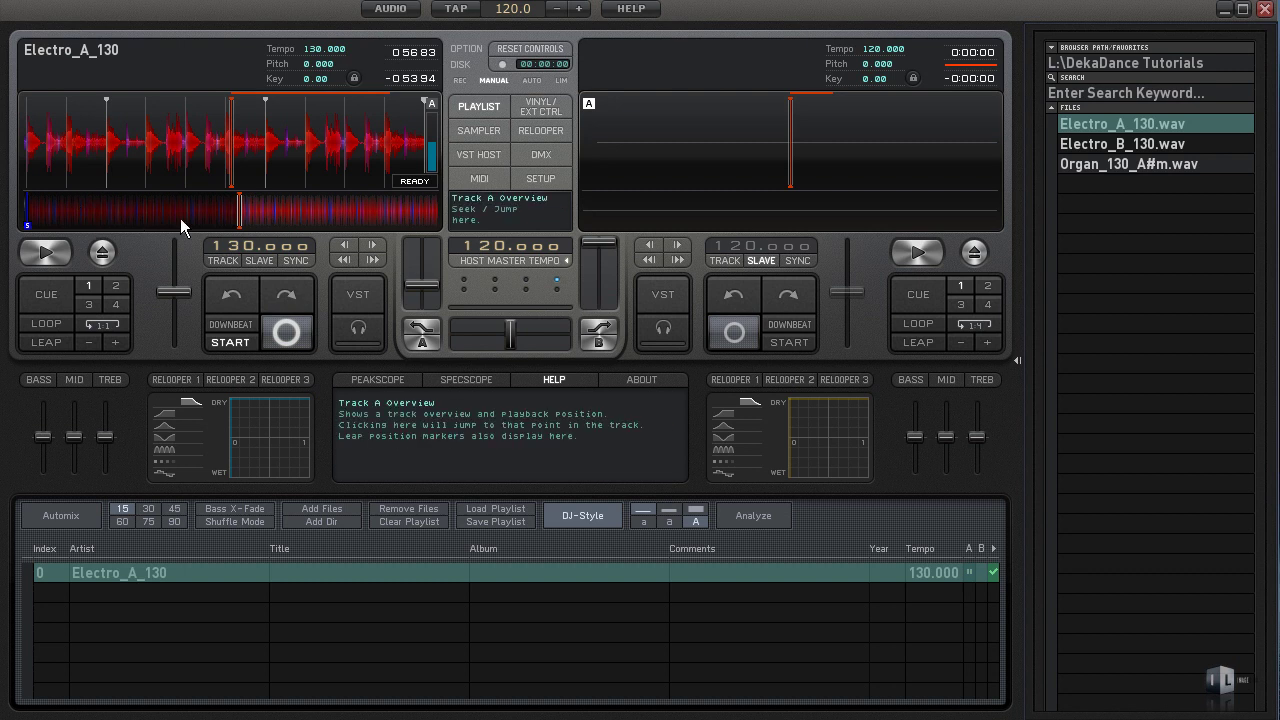
Step: Return deck A to its start cue and play it with a 1:2 loop engaged
left_click(82, 278)
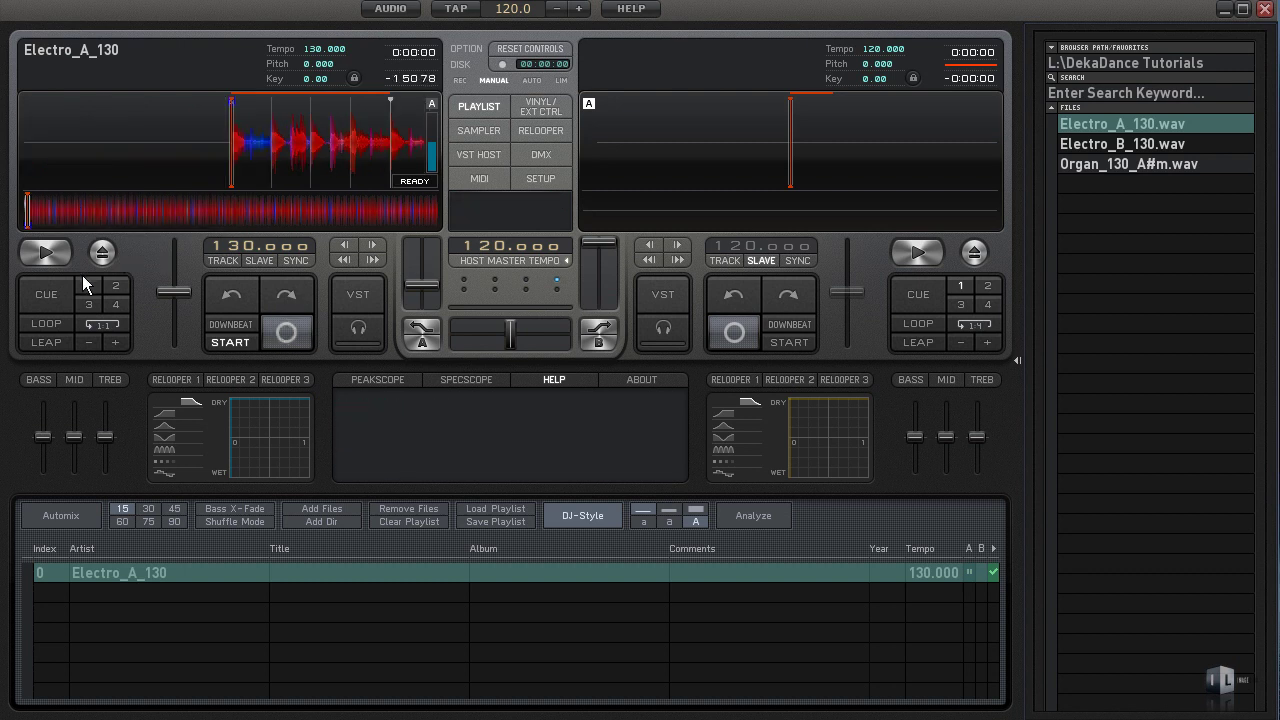
key("l")
key("l")
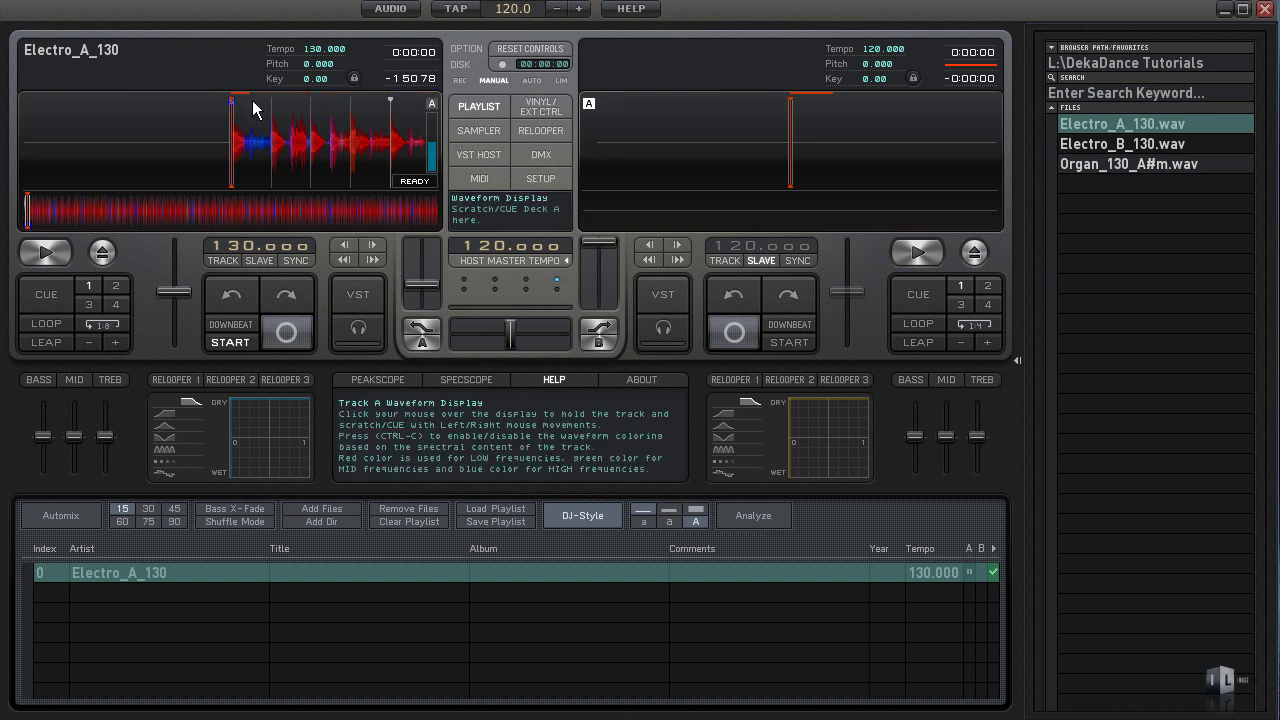
left_click(44, 325)
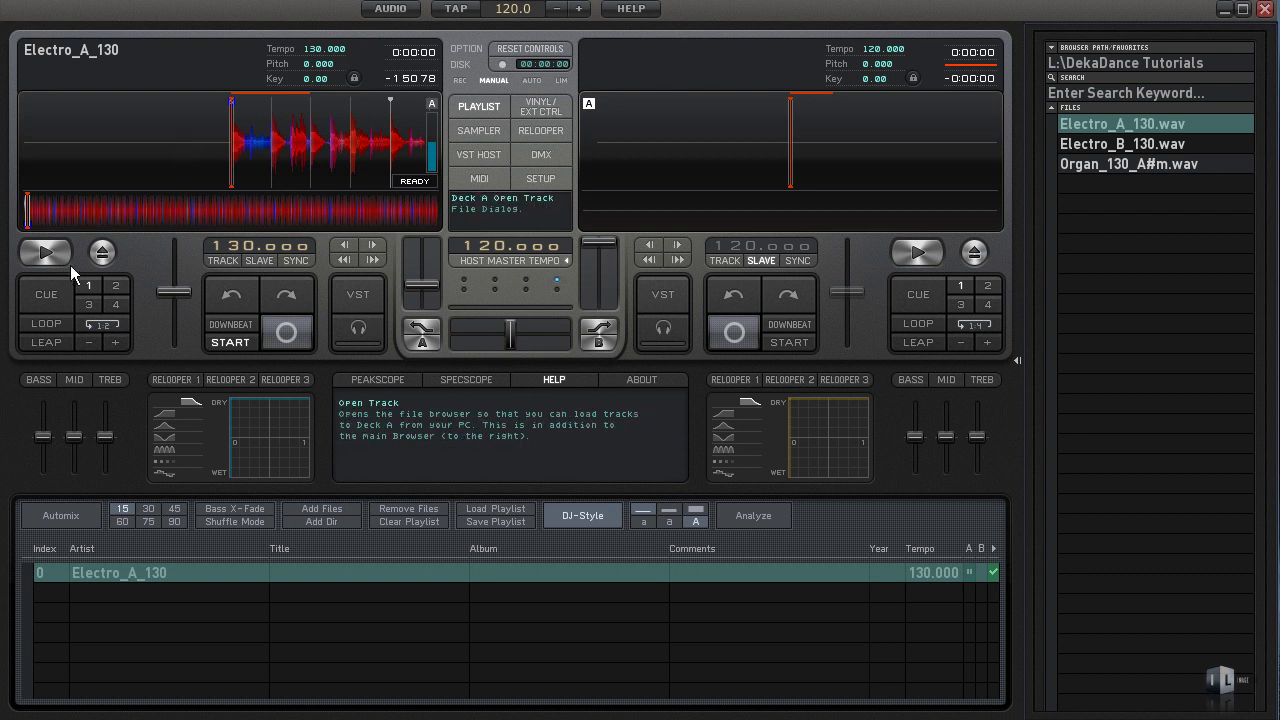
left_click(46, 253)
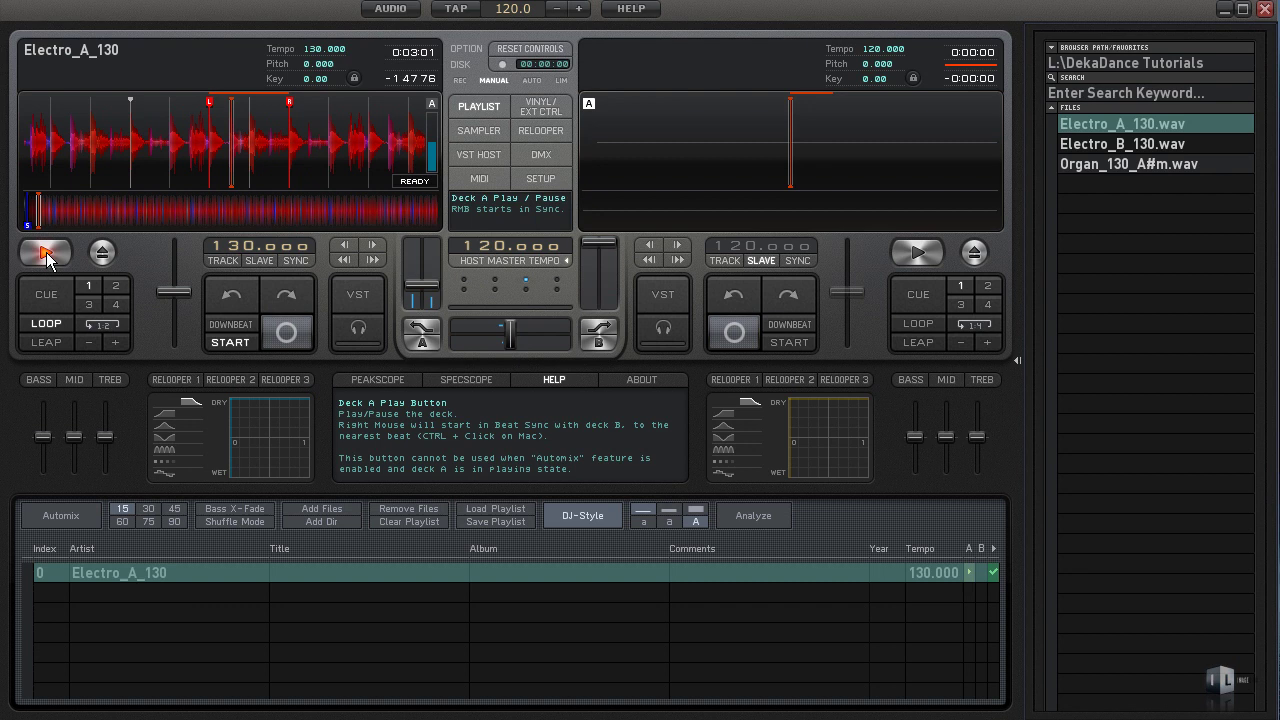
Step: Shorten the running loop on deck A to 1:8
key("minus")
key("minus")
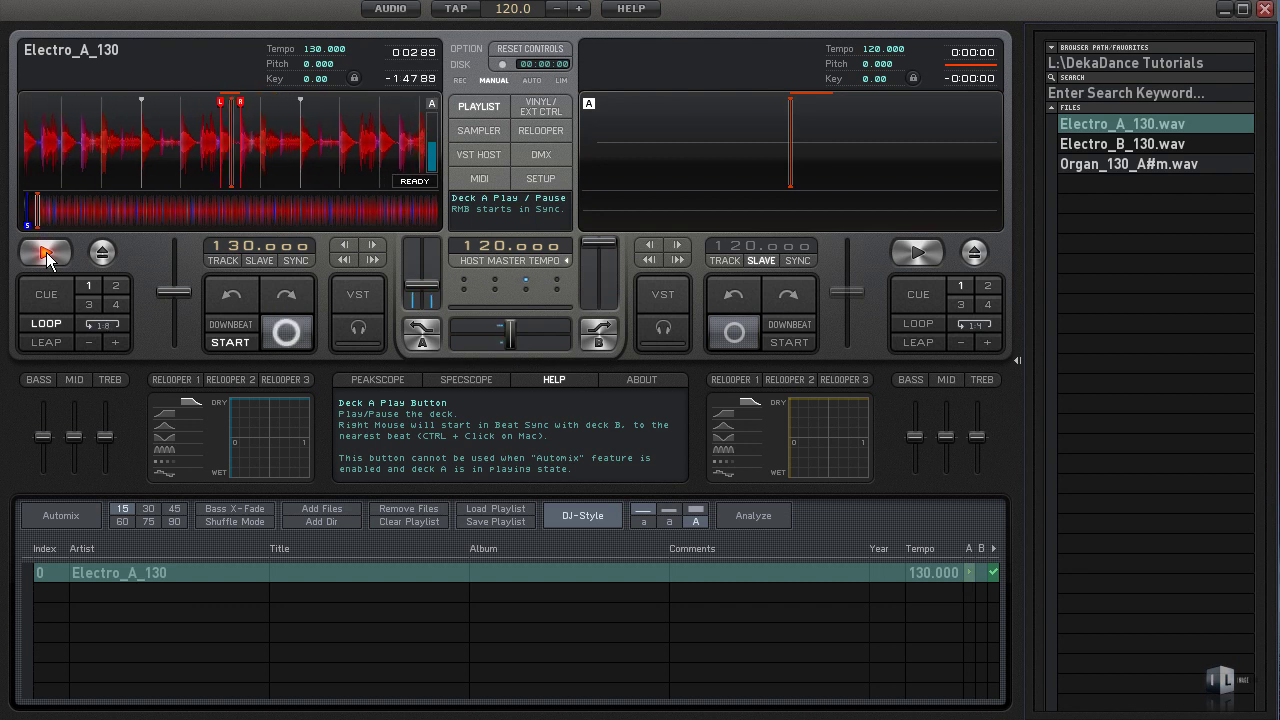
Step: Release deck A's running 1:8 loop, set the loop length to 1:1 and engage the loop again
key("l")
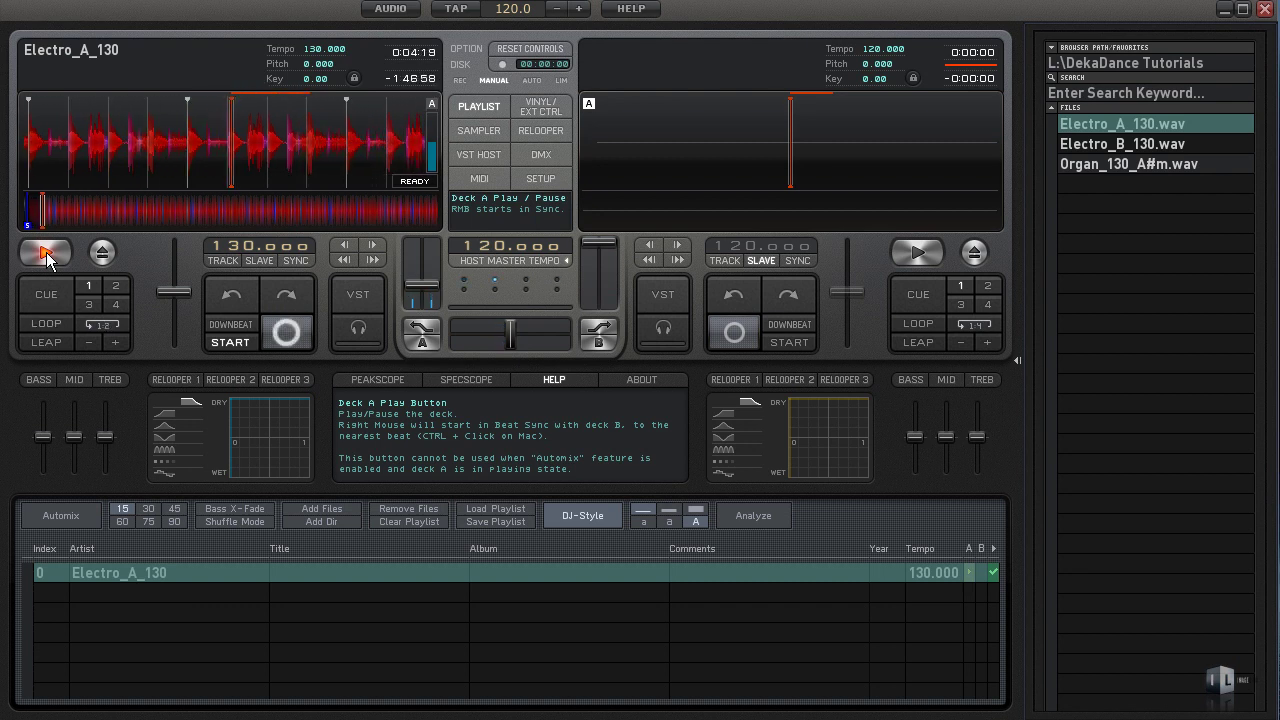
key("plus")
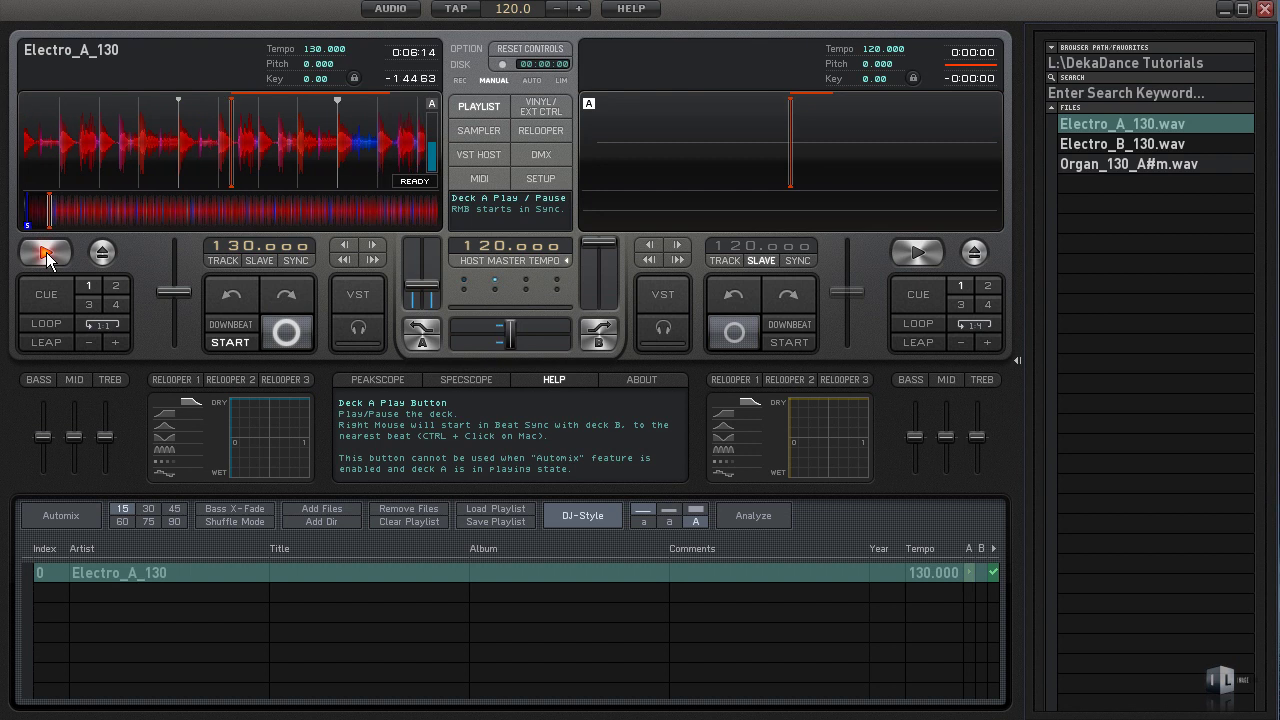
key("l")
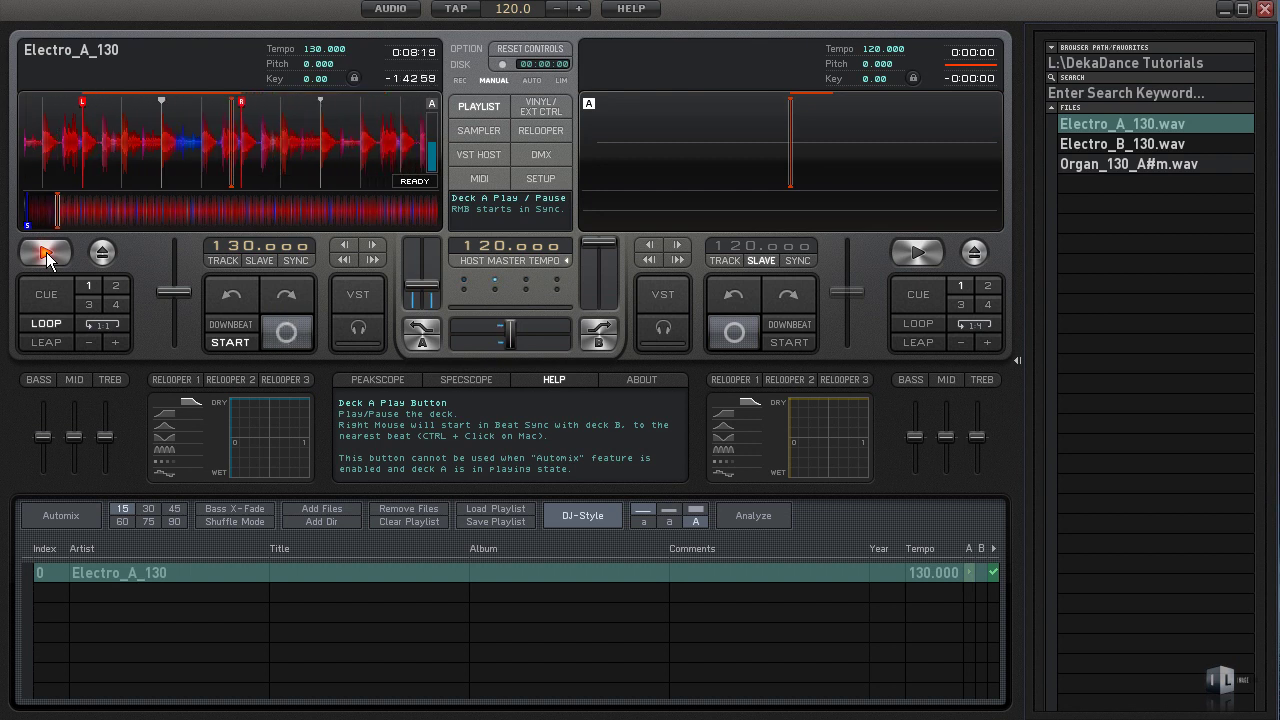
Step: Shorten deck A's running loop to 1:4, then lengthen it back to 1:1
key("minus")
key("minus")
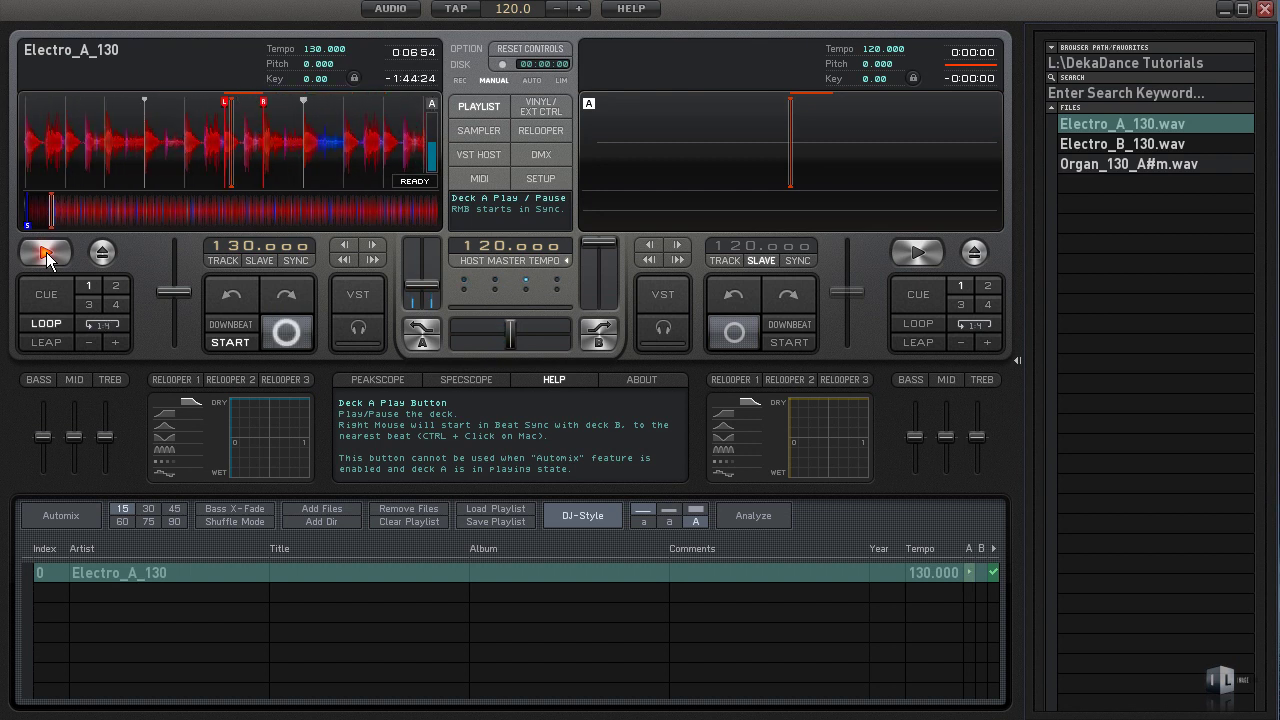
key("plus")
key("plus")
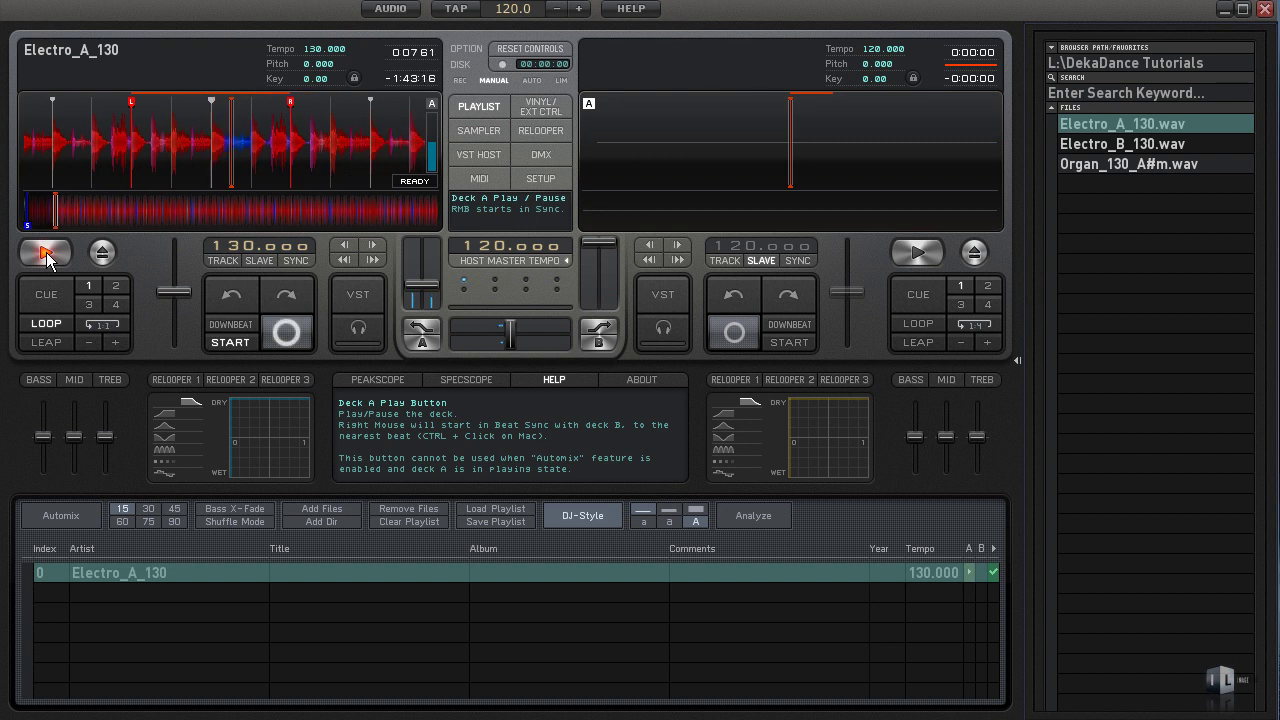
Step: Repeatedly shorten and lengthen deck A's running loop during playback, finishing at 1:8
key("minus")
key("minus")
key("minus")
key("plus")
key("plus")
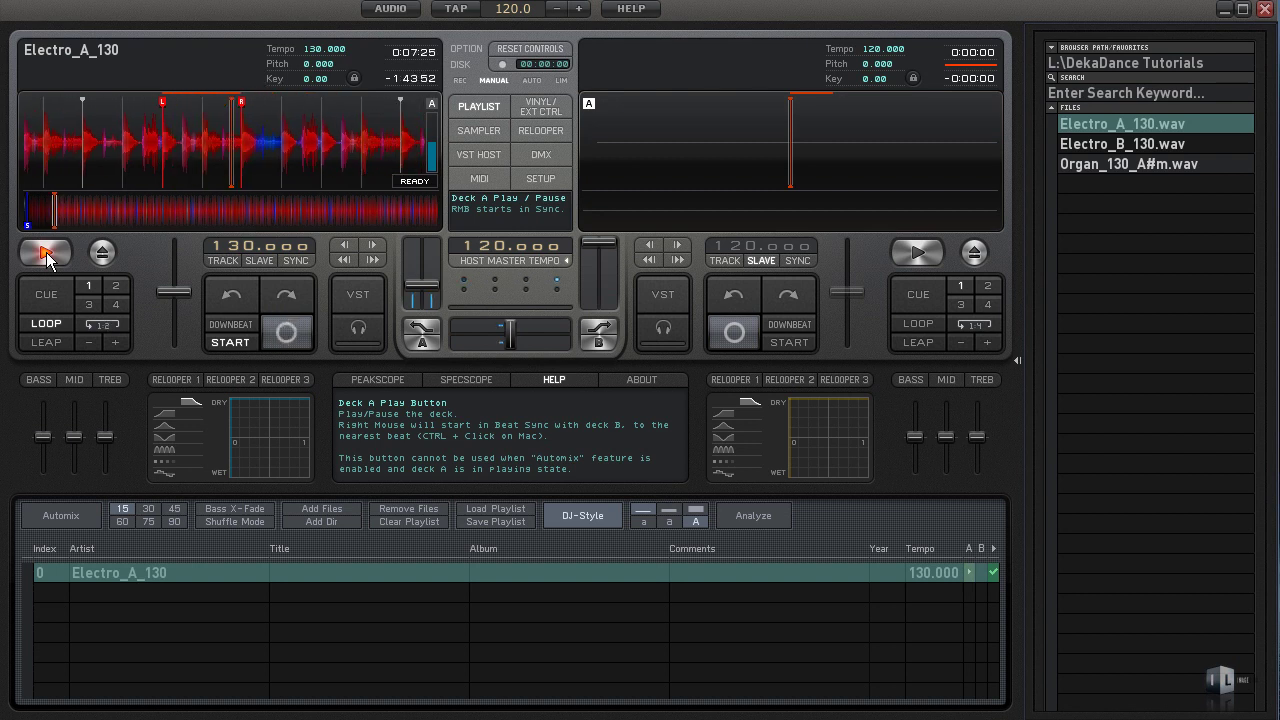
key("plus")
key("plus")
key("minus")
key("minus")
key("minus")
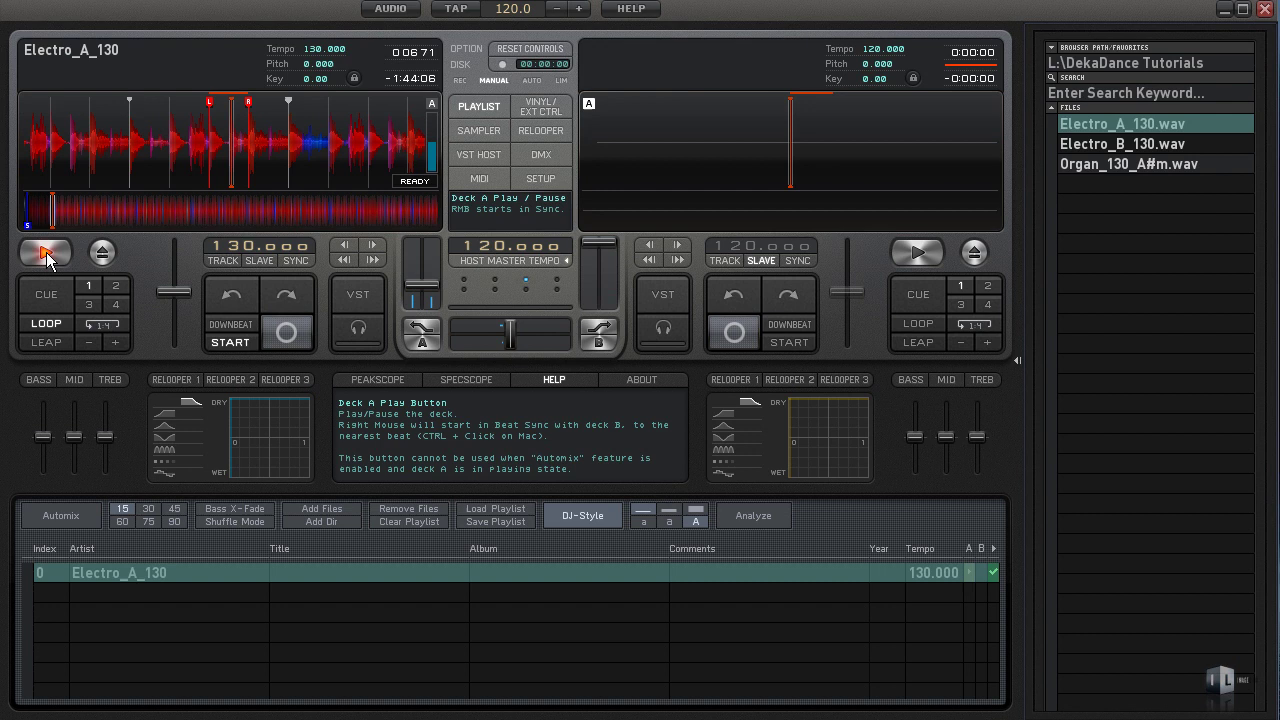
key("plus")
key("minus")
key("minus")
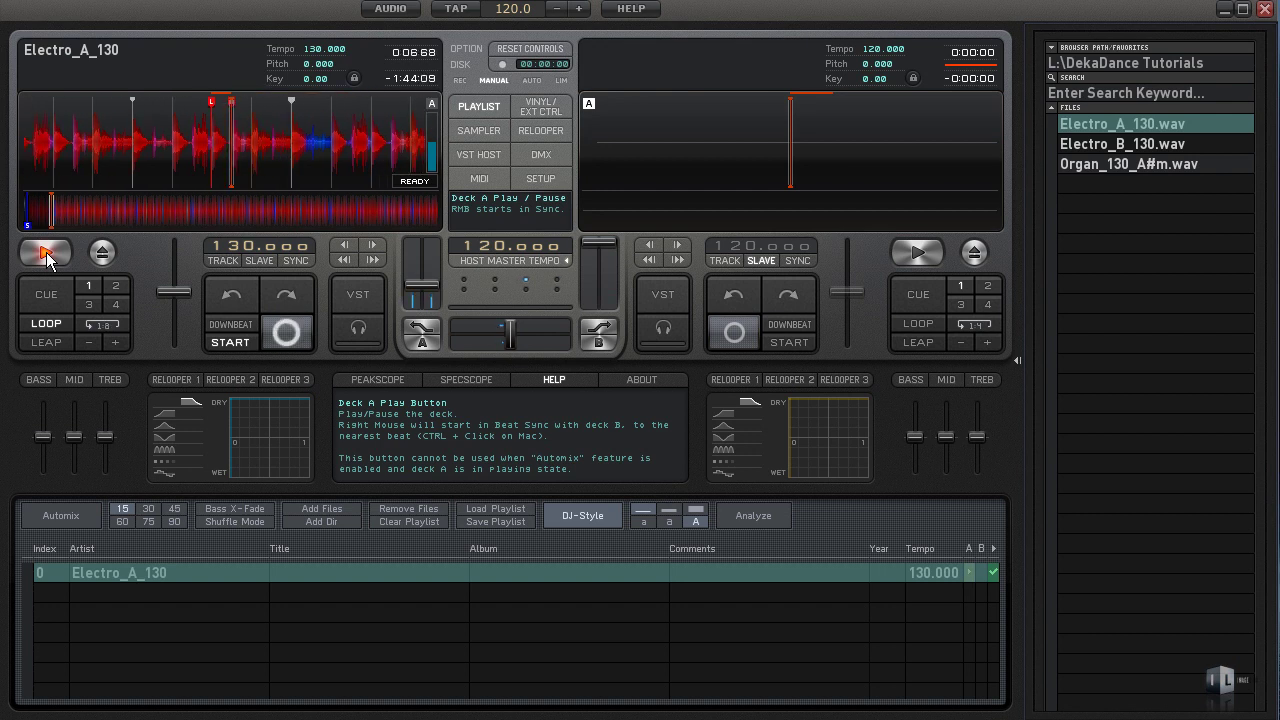
Step: Release deck A's loop, set the loop length to 1:16 and engage the loop while the track plays
key("l")
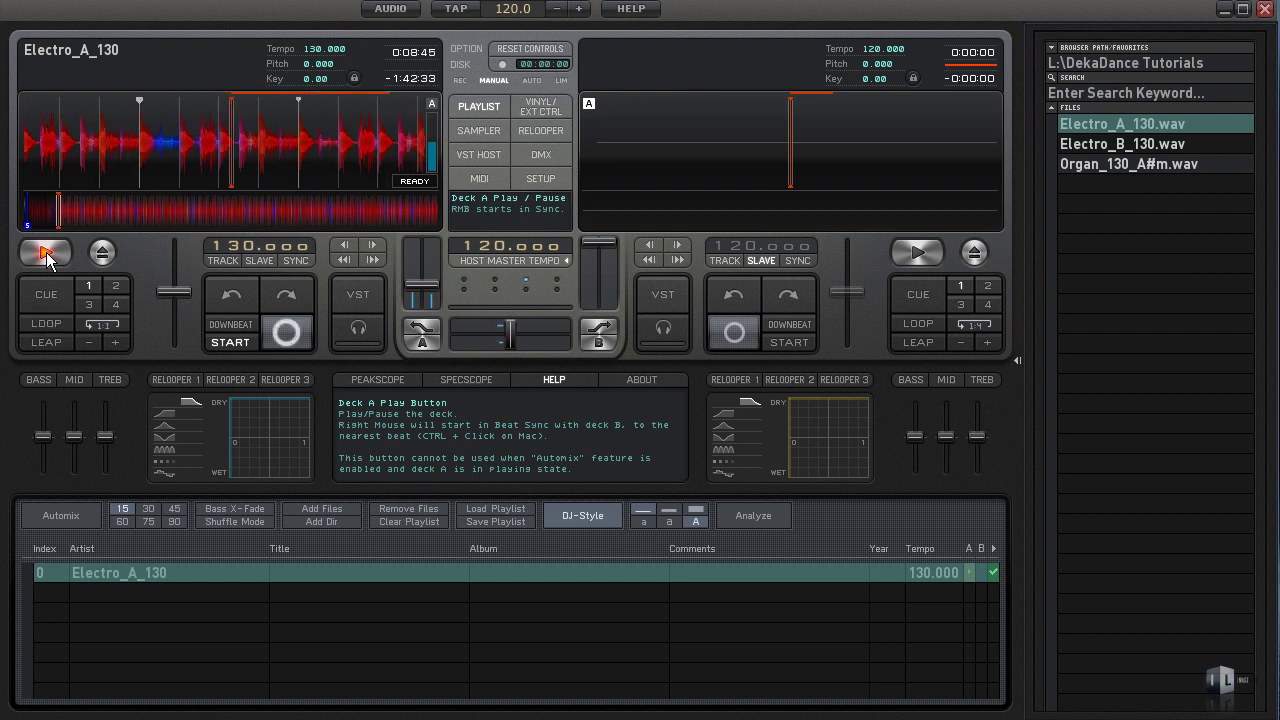
key("minus")
key("minus")
key("minus")
key("minus")
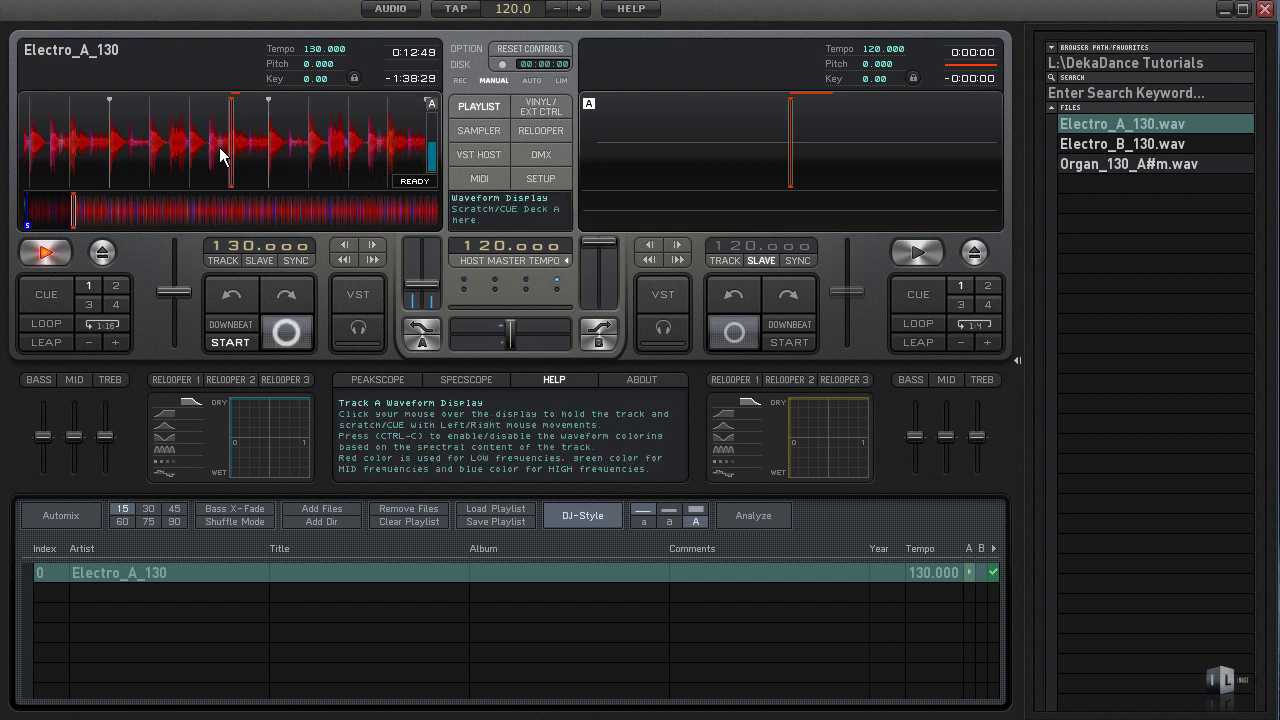
key("l")
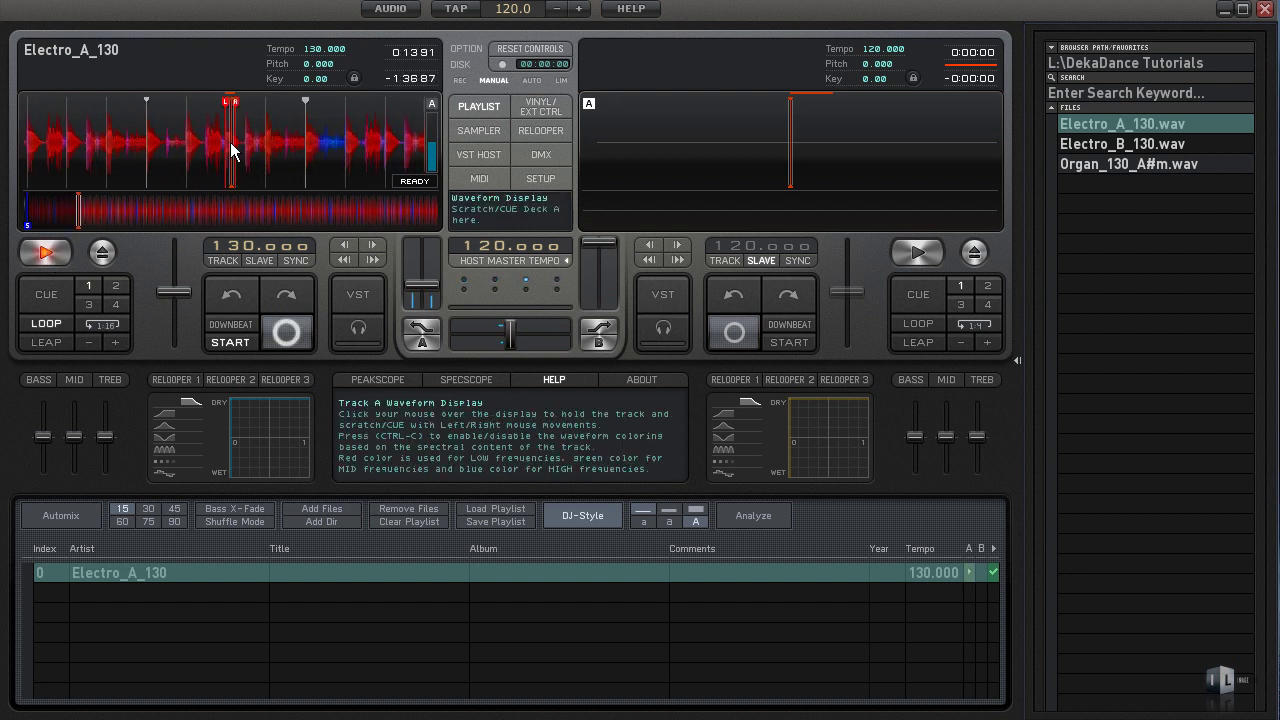
Step: Release deck A's 1:16 loop and raise the loop length to 1:1
key("l")
key("plus")
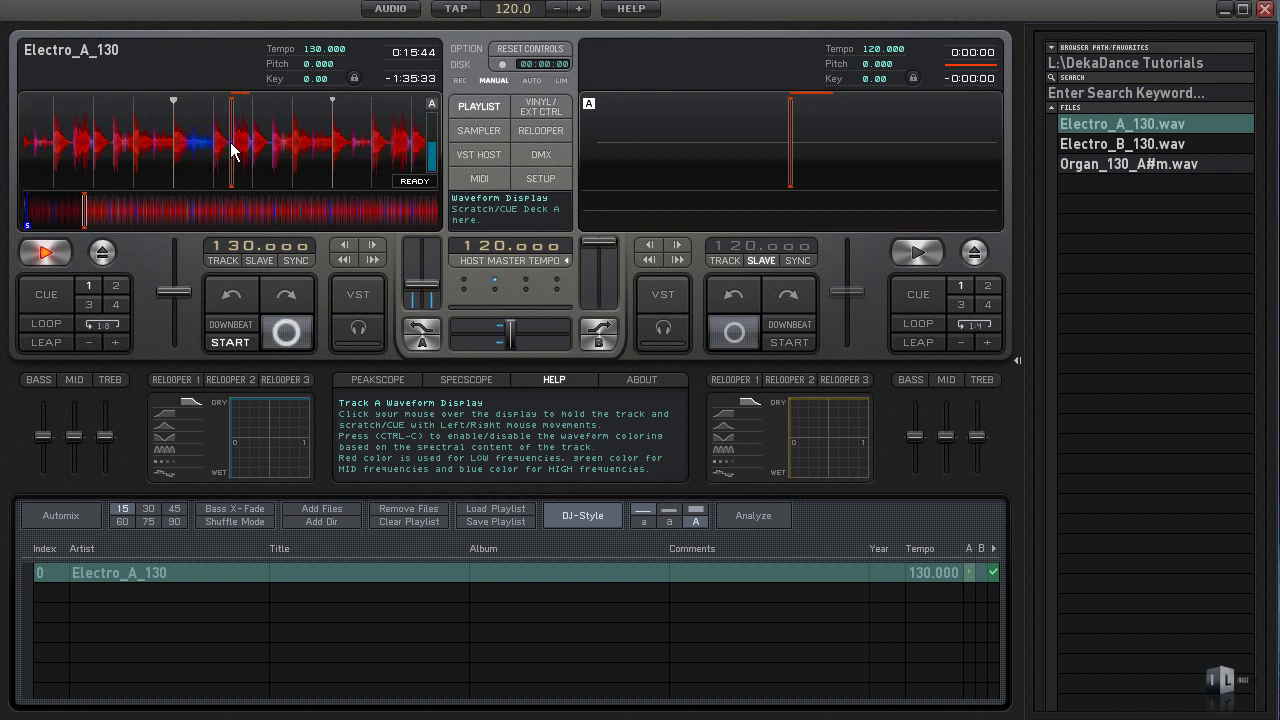
key("plus")
key("plus")
key("plus")
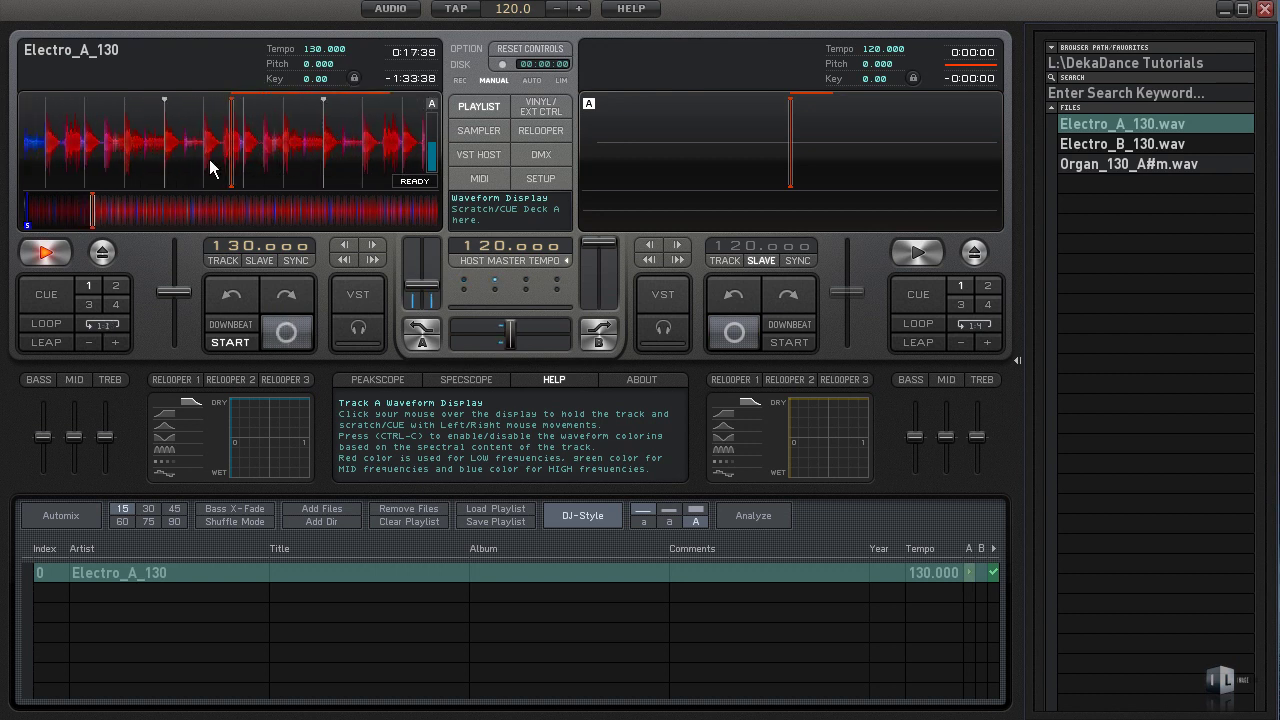
Step: Pause deck A, then return to the beginning of the track and restart playback
left_click(46, 254)
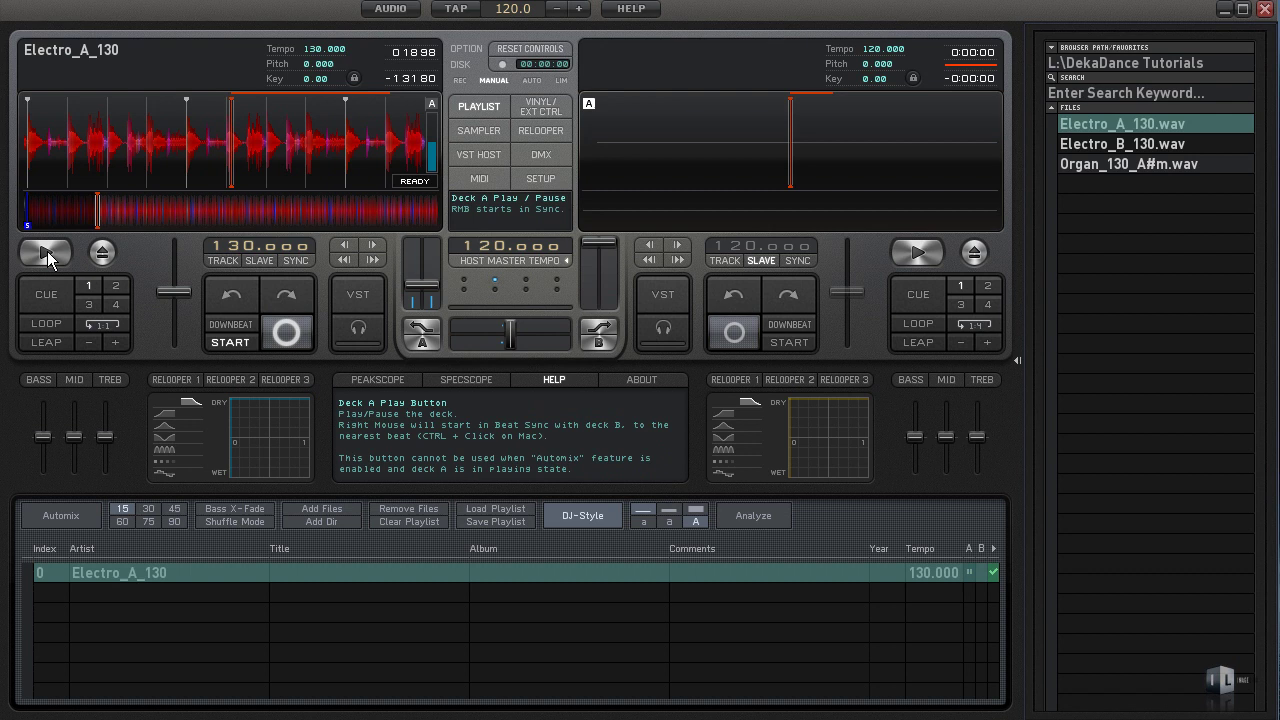
left_click(27, 212)
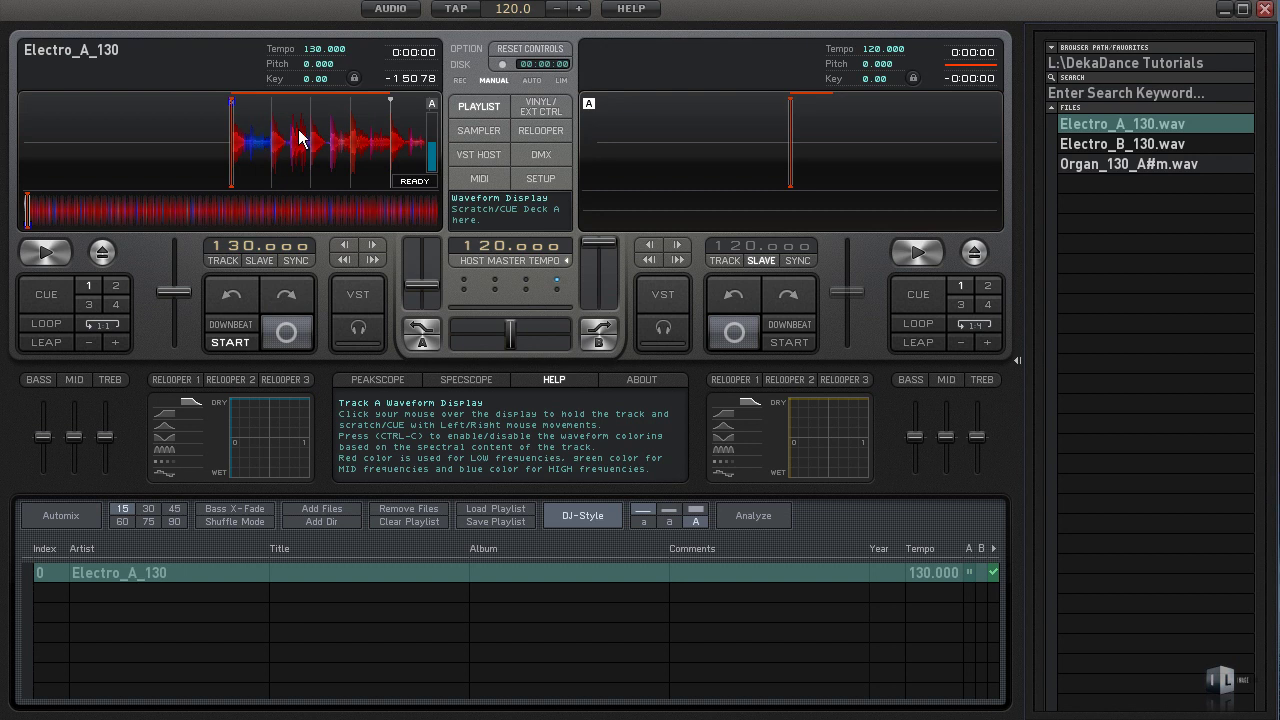
mouse_move(288, 131)
left_mouse_down()
mouse_move(261, 131)
mouse_move(305, 136)
mouse_move(287, 140)
left_mouse_up()
key("space")
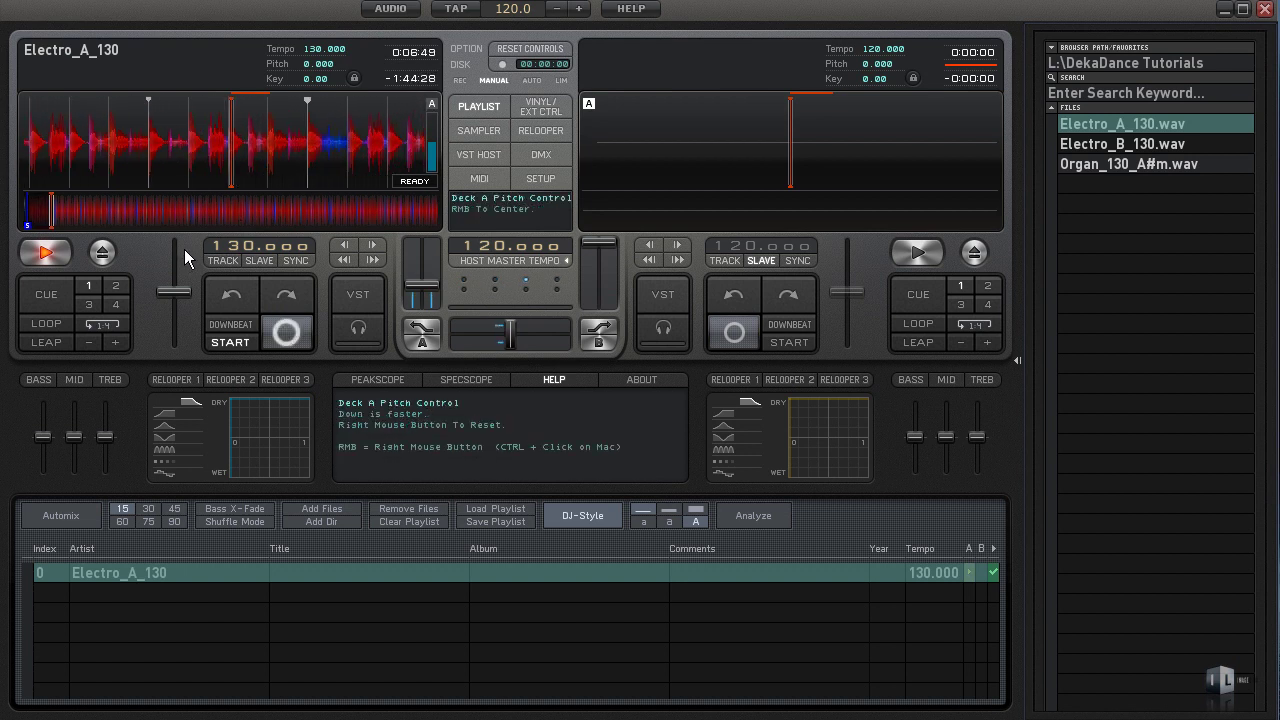
Step: Engage and release deck A's 1:4 loop four times at different points of the playing track
key("l")
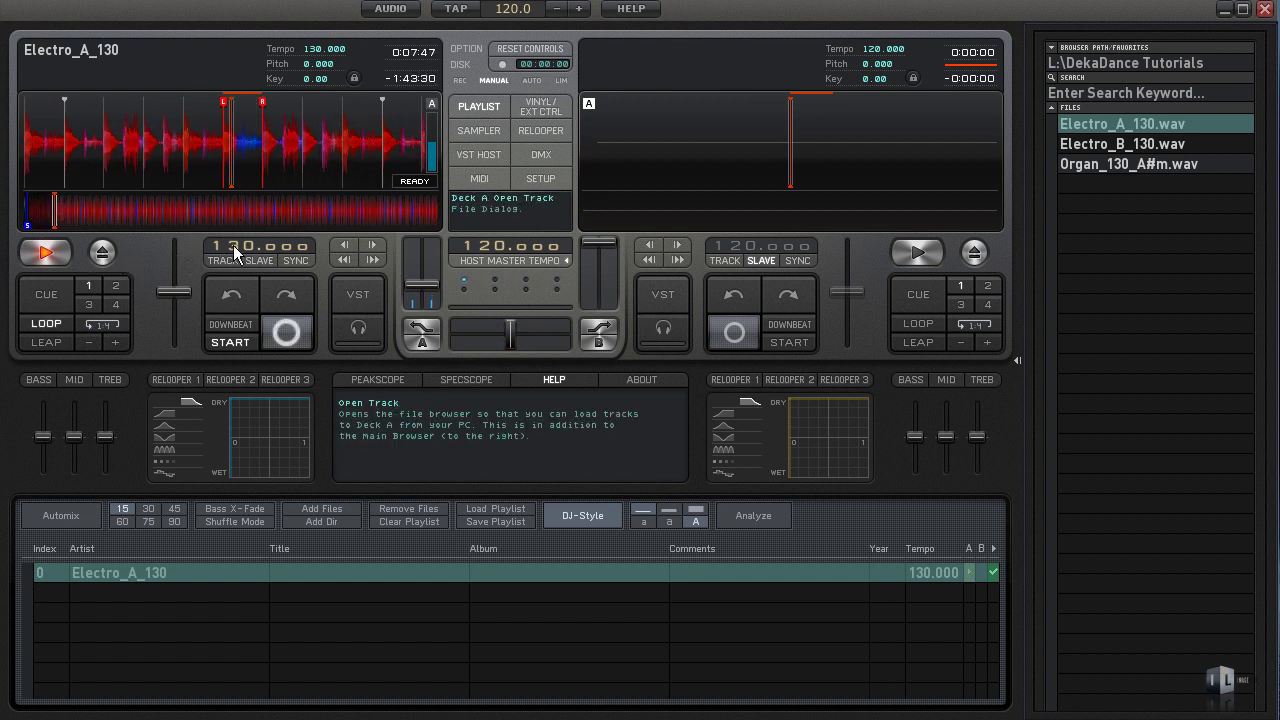
key("l")
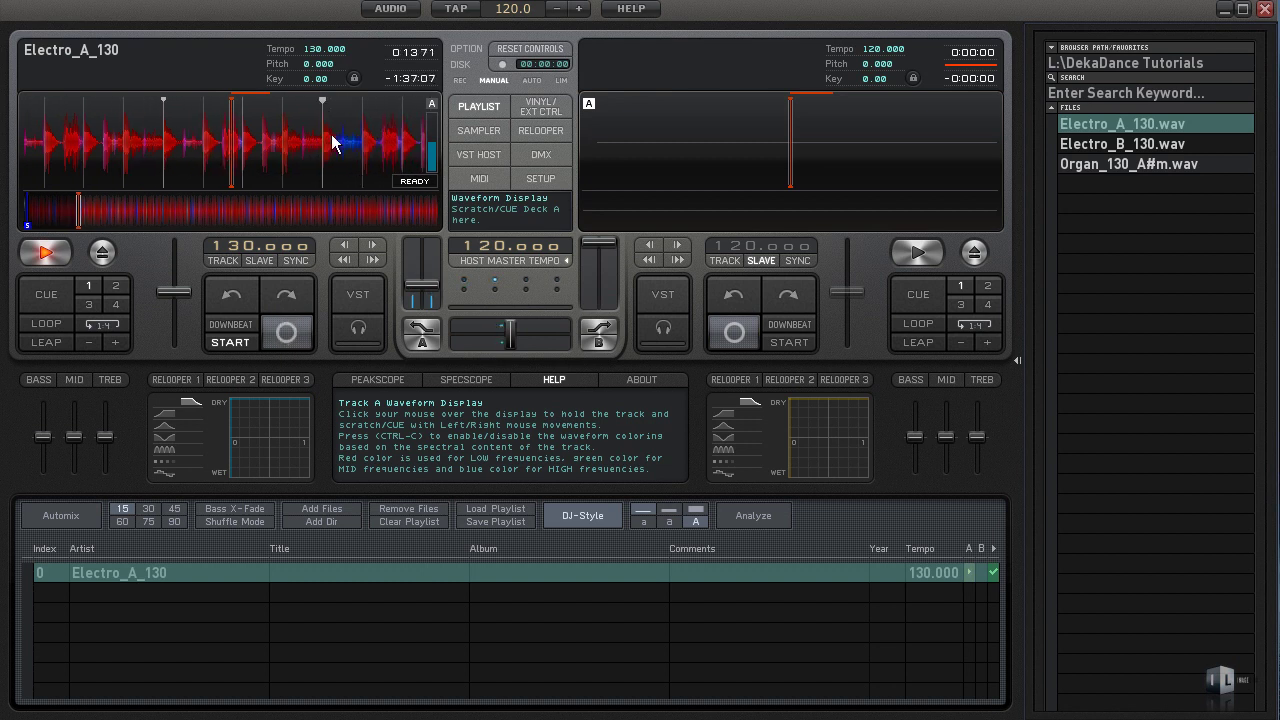
key("l")
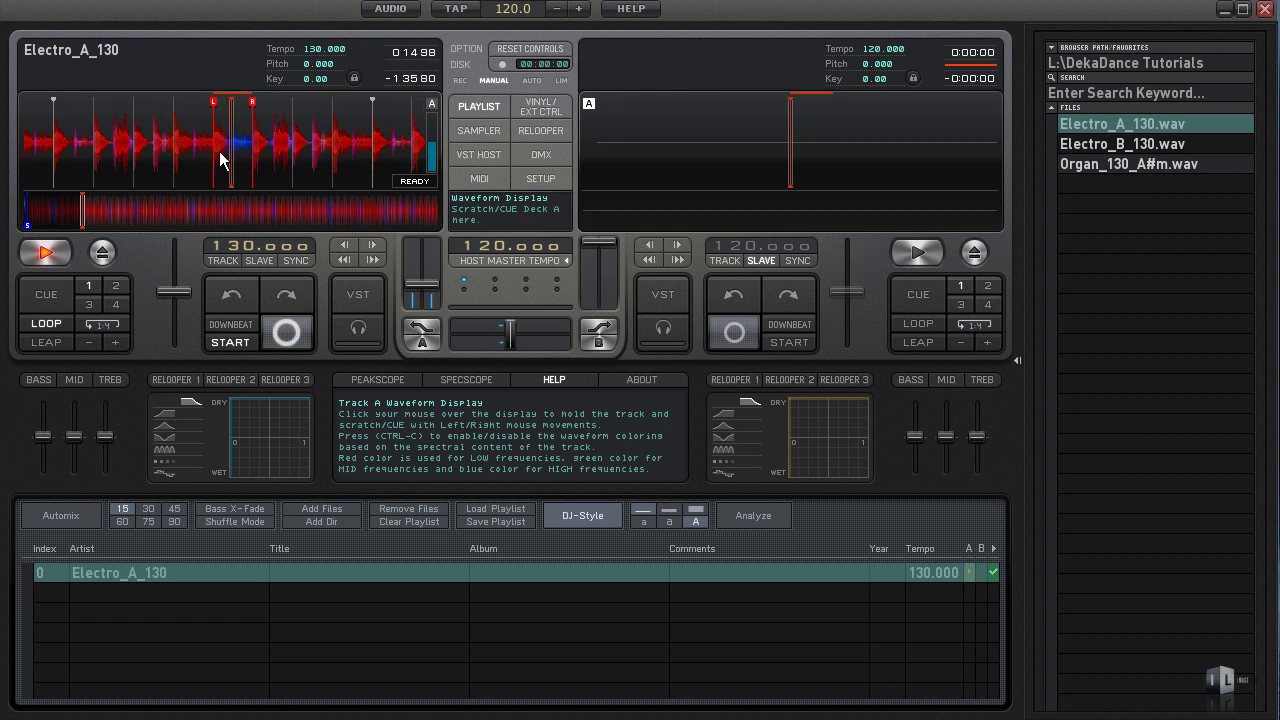
key("l")
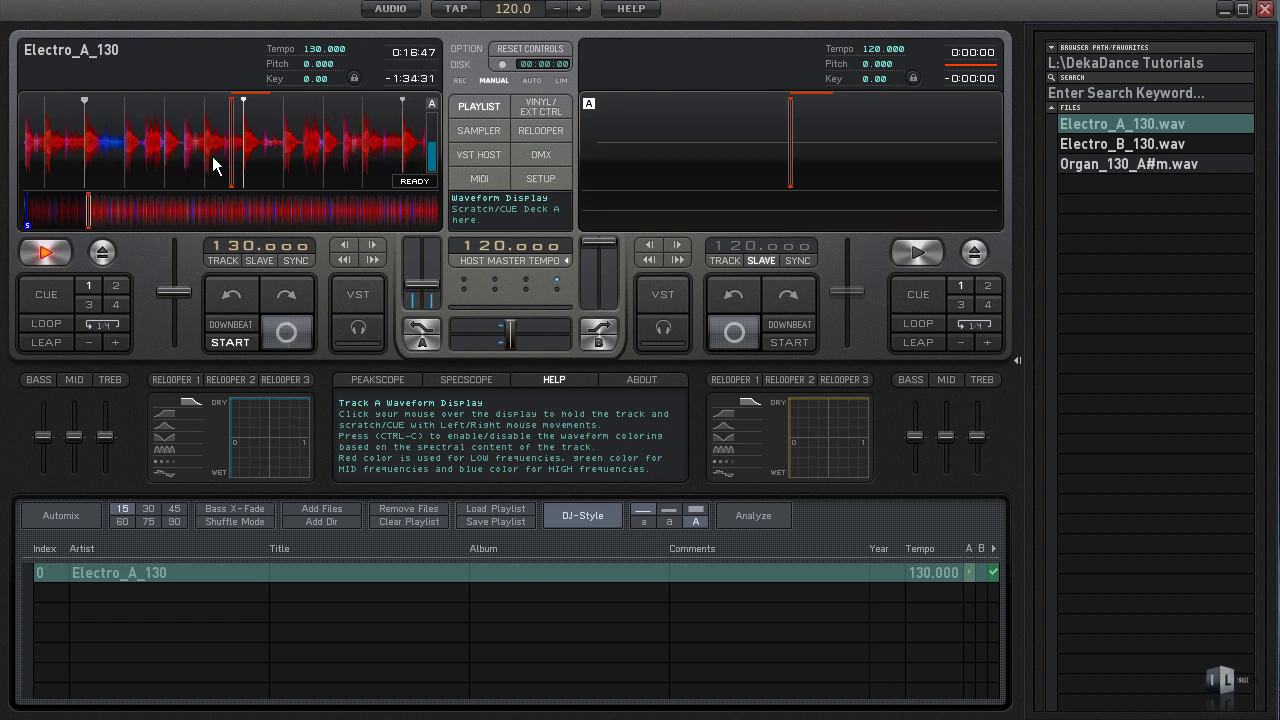
key("l")
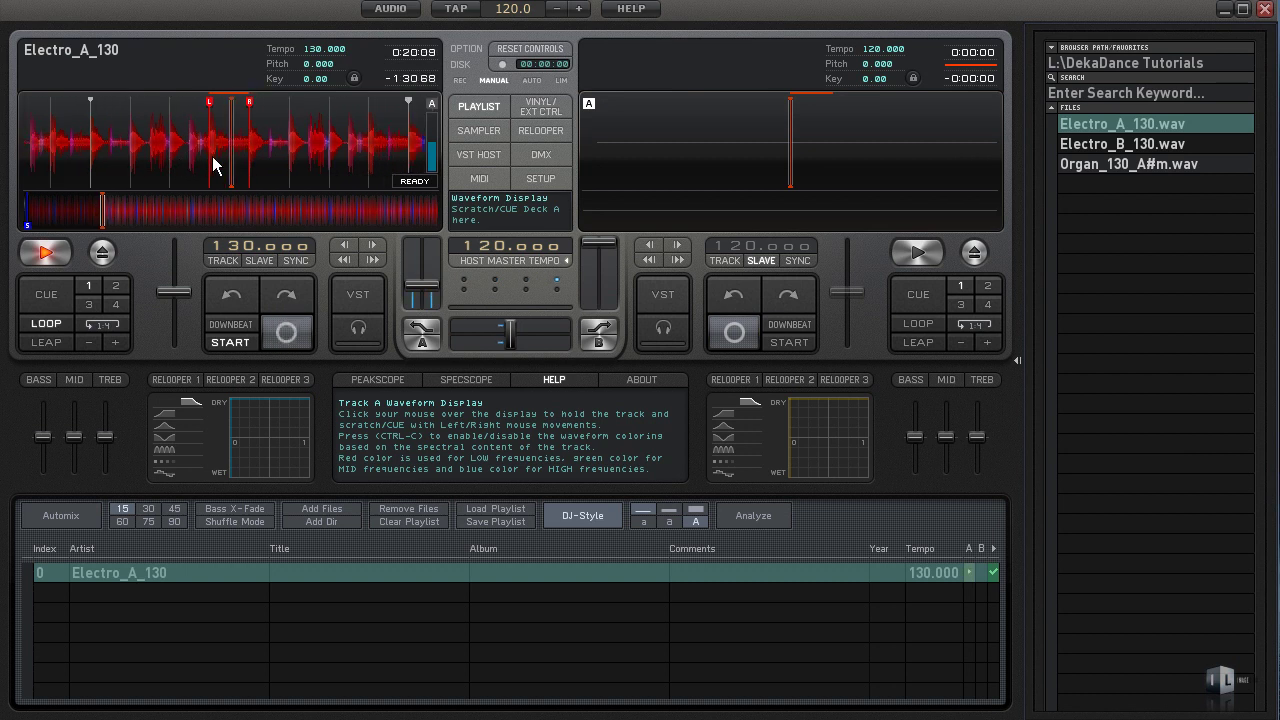
key("l")
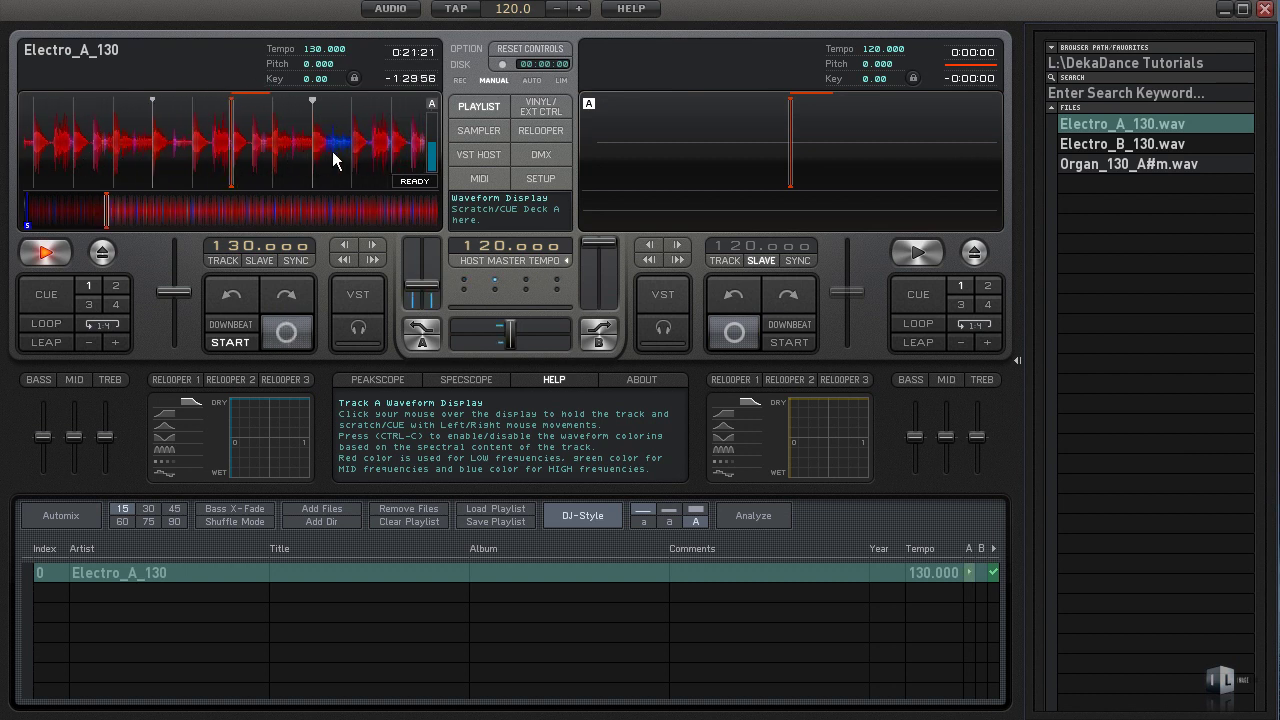
key("l")
key("l")
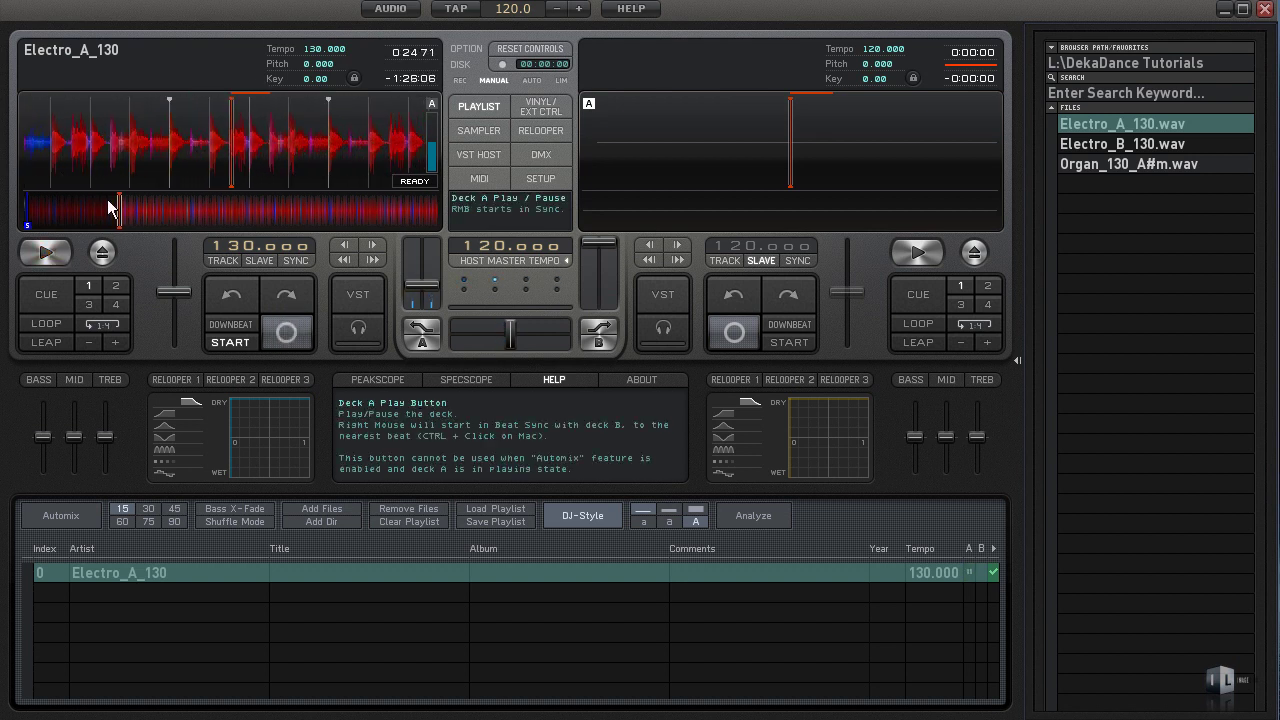
Step: Scrub through deck A's paused track in the waveform display and toggle its spectral colouring off and back on several times
left_click_drag(49, 128, 137, 128)
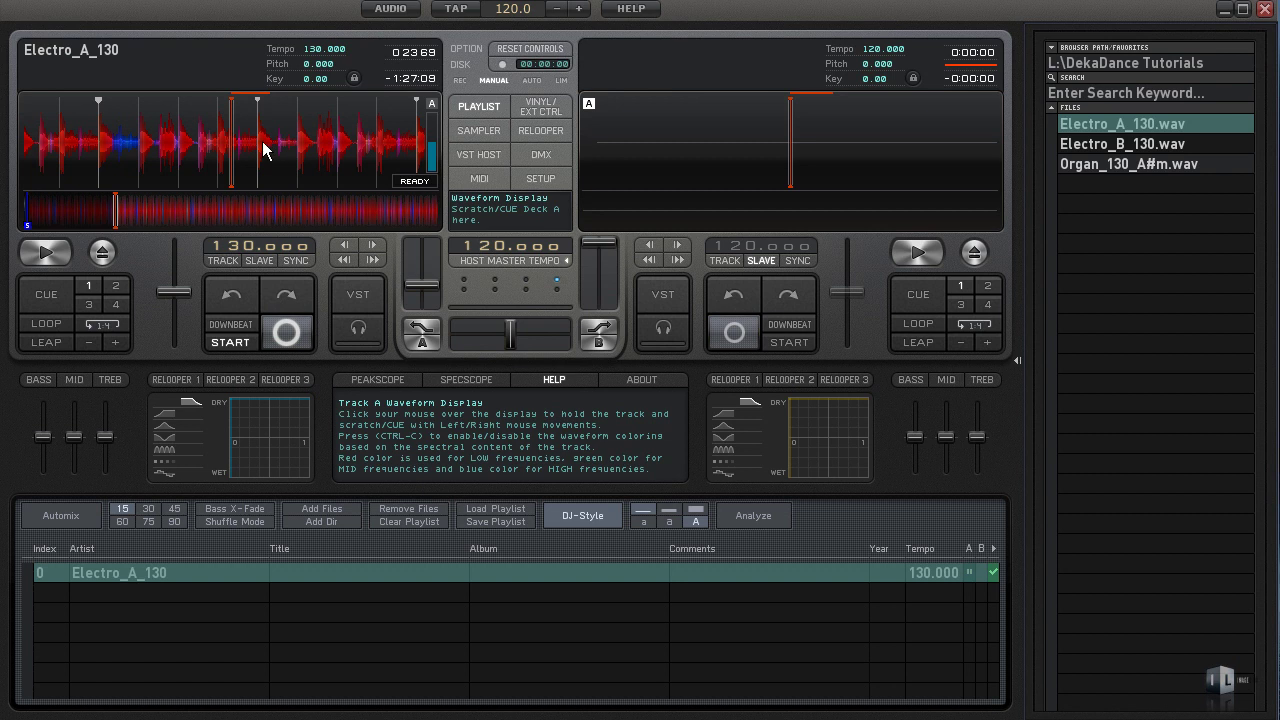
key("ctrl+c")
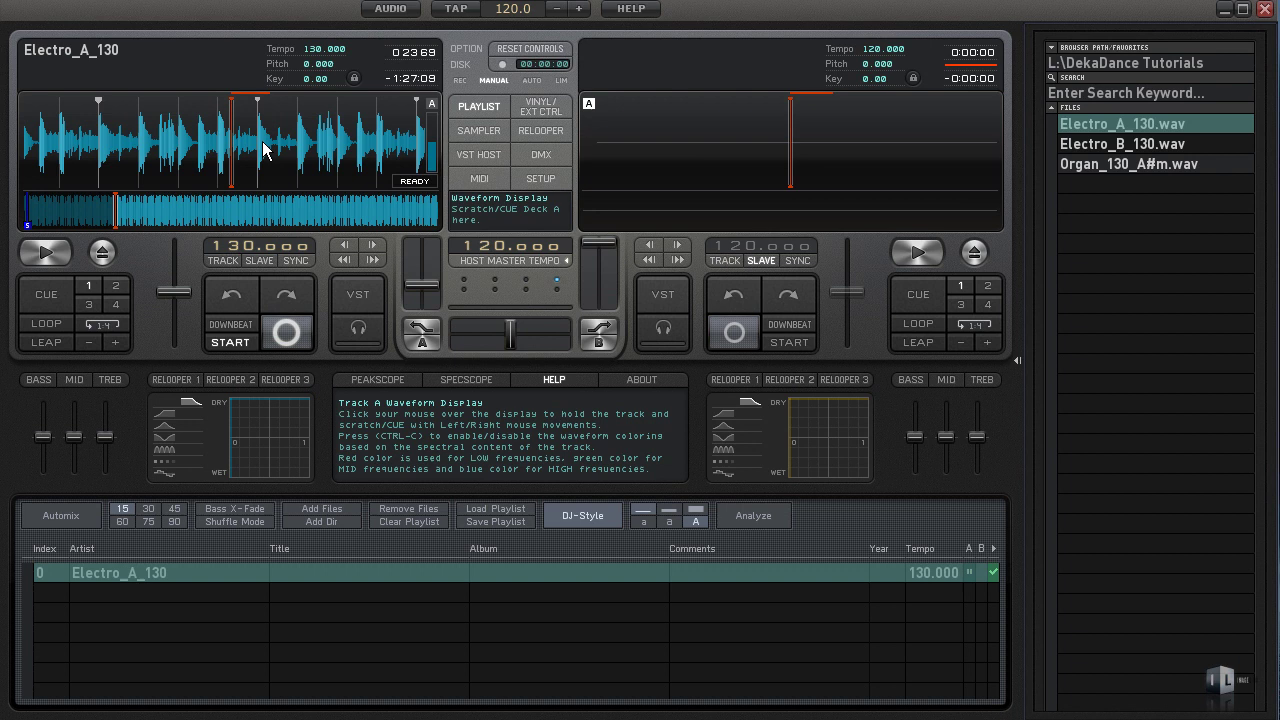
key("ctrl+c")
key("ctrl+c")
key("ctrl+c")
key("ctrl+c")
key("ctrl+c")
key("ctrl+c")
key("ctrl+c")
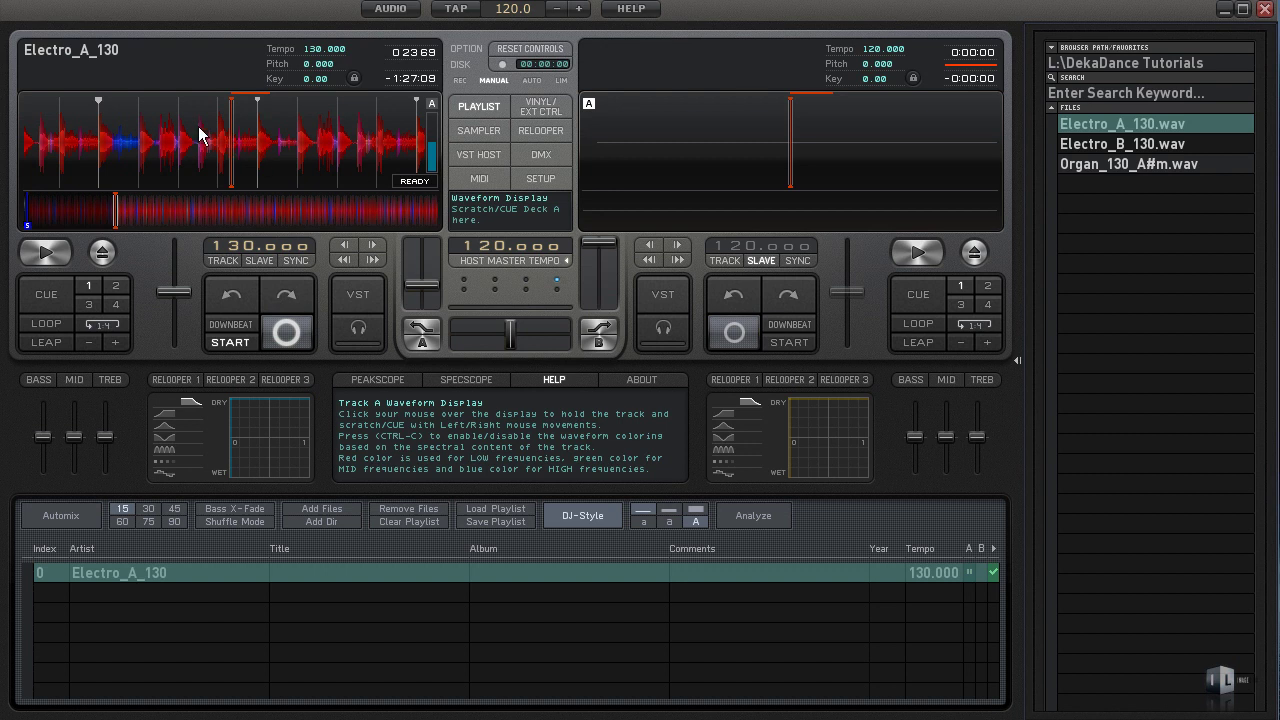
left_click_drag(198, 126, 621, 126)
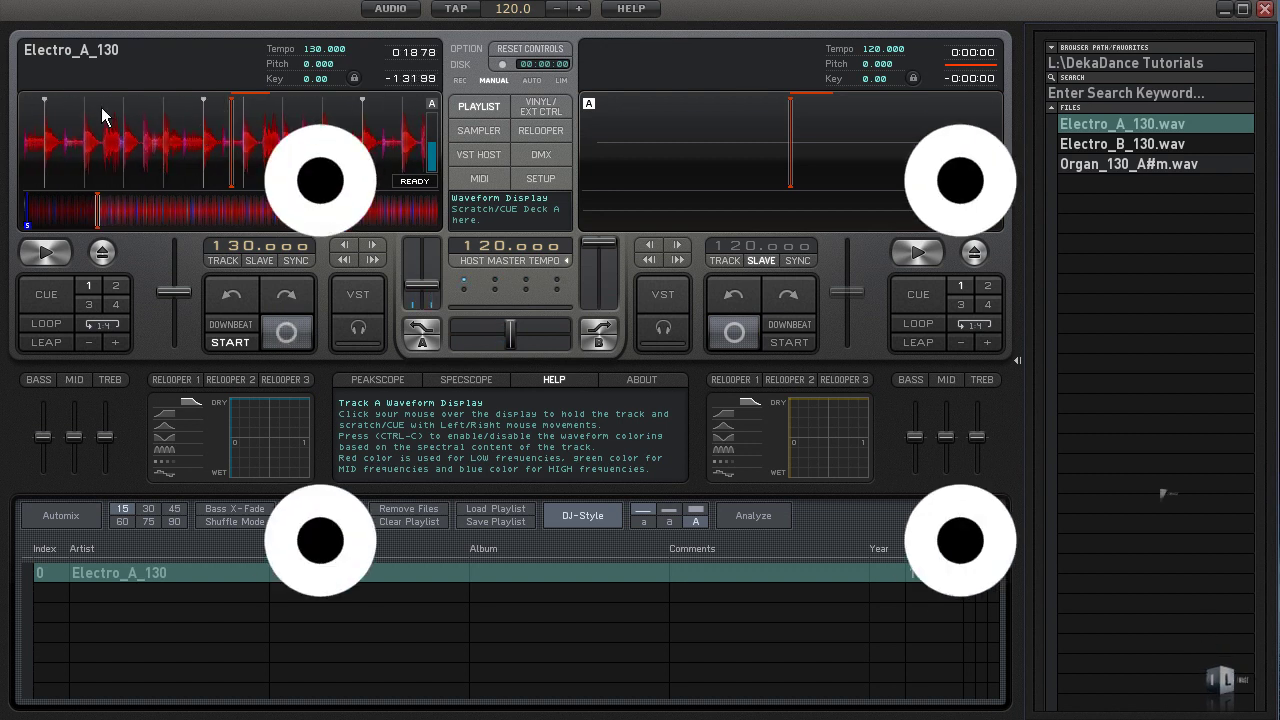